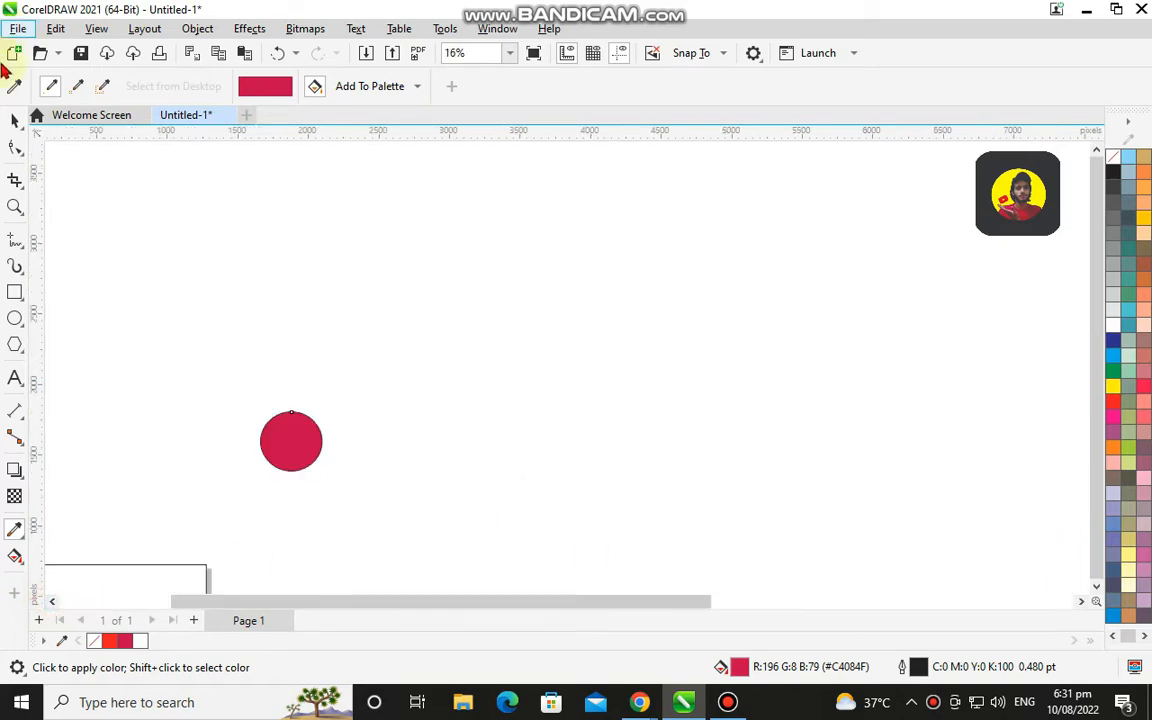
- Enlarge the red circle to about 902 by 867 px and move it up into the open canvas area
{"action": "left_click_drag", "start_coordinate": [220, 602], "coordinate": [188, 602]}
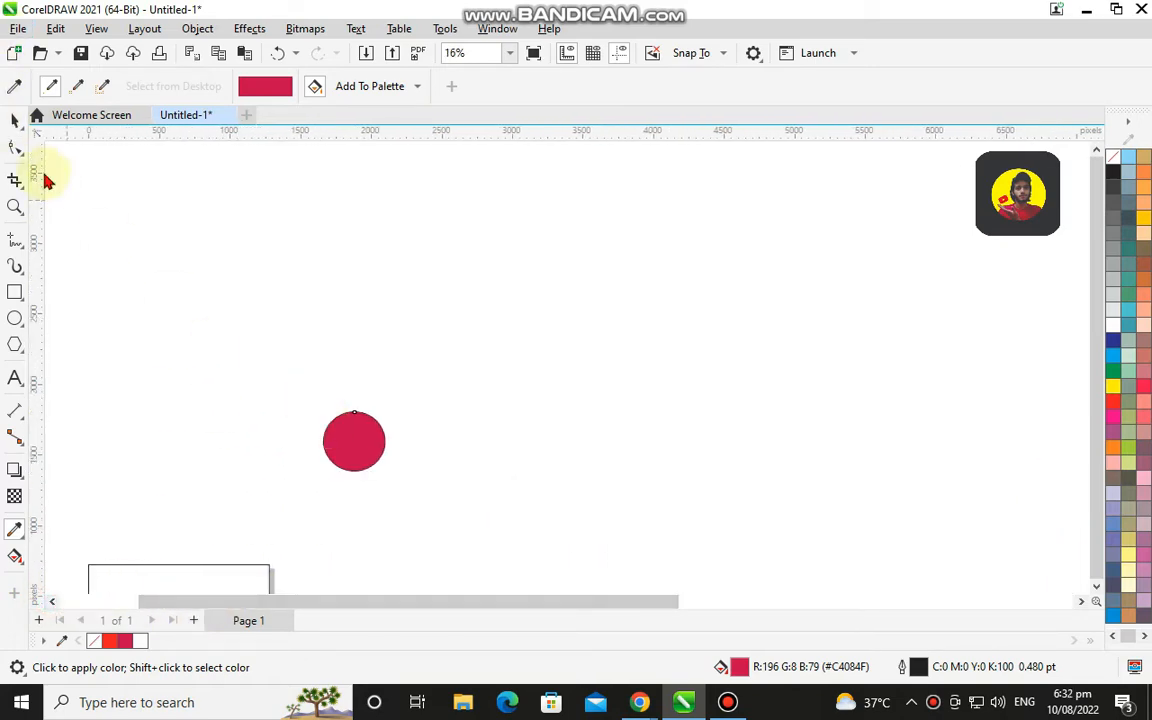
{"action": "left_click", "coordinate": [14, 120]}
{"action": "left_click", "coordinate": [264, 349]}
{"action": "left_click_drag", "start_coordinate": [383, 474], "coordinate": [587, 436]}
{"action": "left_click_drag", "start_coordinate": [462, 345], "coordinate": [466, 312]}
{"action": "left_click", "coordinate": [833, 350]}
{"action": "left_click", "coordinate": [555, 350]}
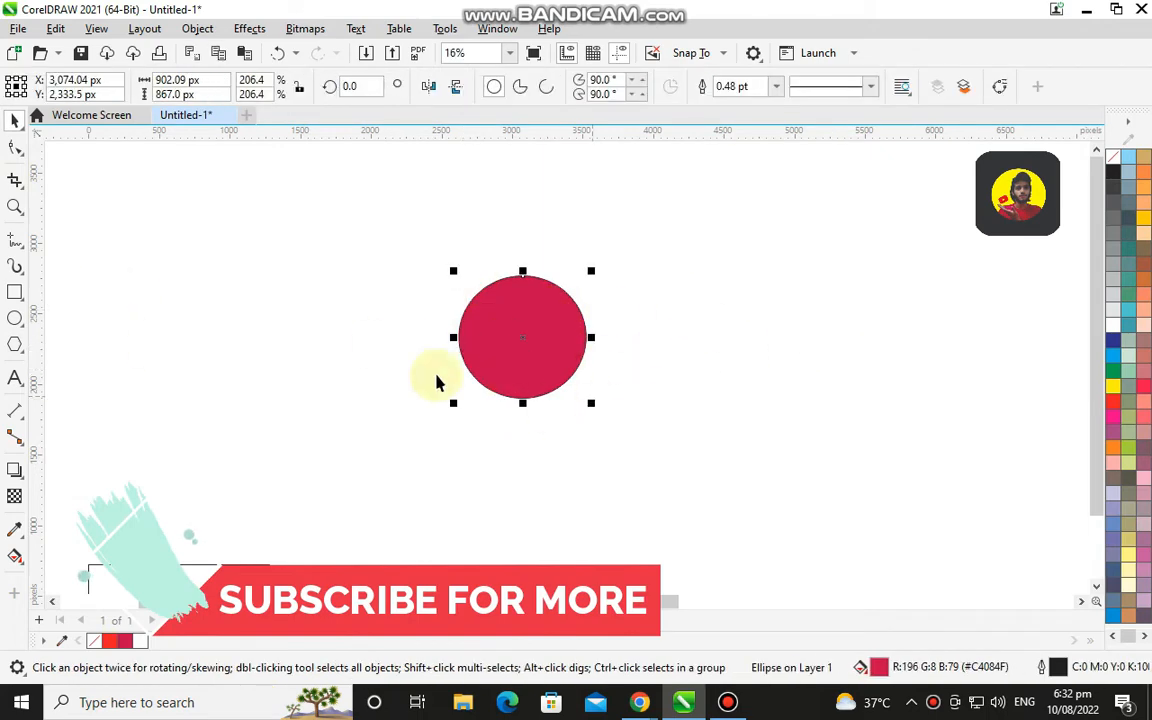
- Remove the red circle's outline and move the circle slightly right and down
{"action": "right_click", "coordinate": [1113, 157]}
{"action": "left_click", "coordinate": [1045, 185]}
{"action": "left_click", "coordinate": [802, 319]}
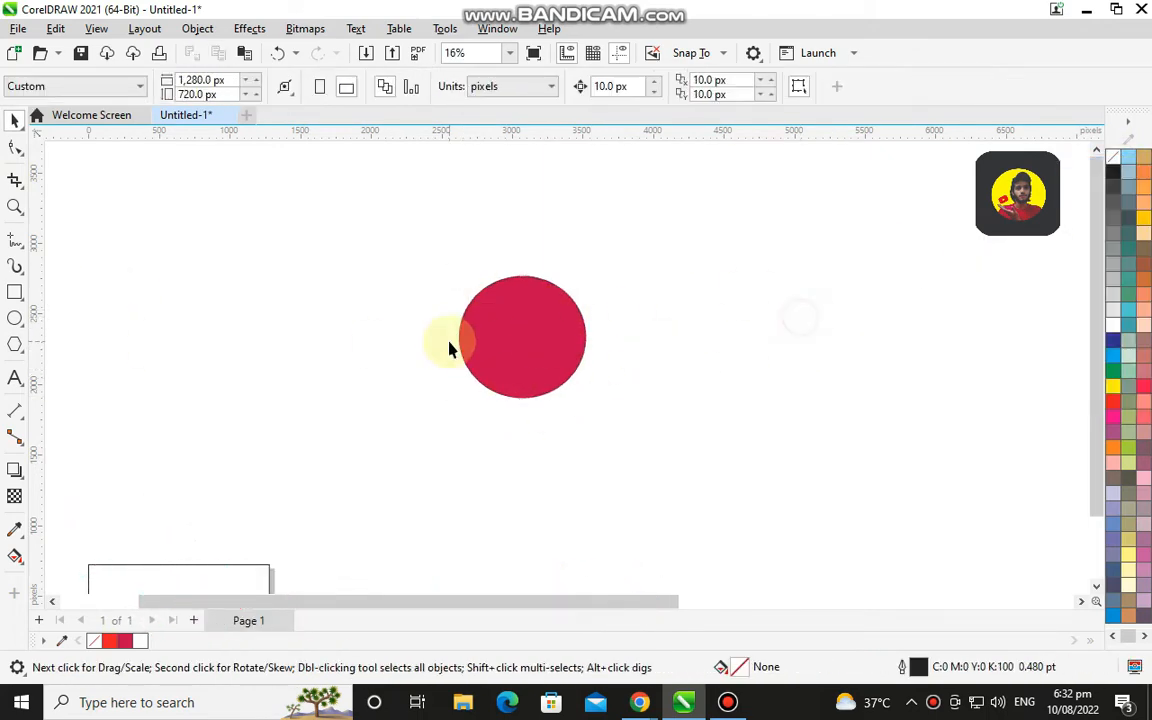
{"action": "left_click", "coordinate": [520, 345]}
{"action": "scroll", "coordinate": [583, 344], "scroll_direction": "up", "scroll_amount": 2}
{"action": "scroll", "coordinate": [518, 306], "scroll_direction": "down", "scroll_amount": 1}
{"action": "left_click_drag", "start_coordinate": [463, 290], "coordinate": [531, 311]}
{"action": "left_click", "coordinate": [779, 306]}
{"action": "left_click", "coordinate": [545, 391]}
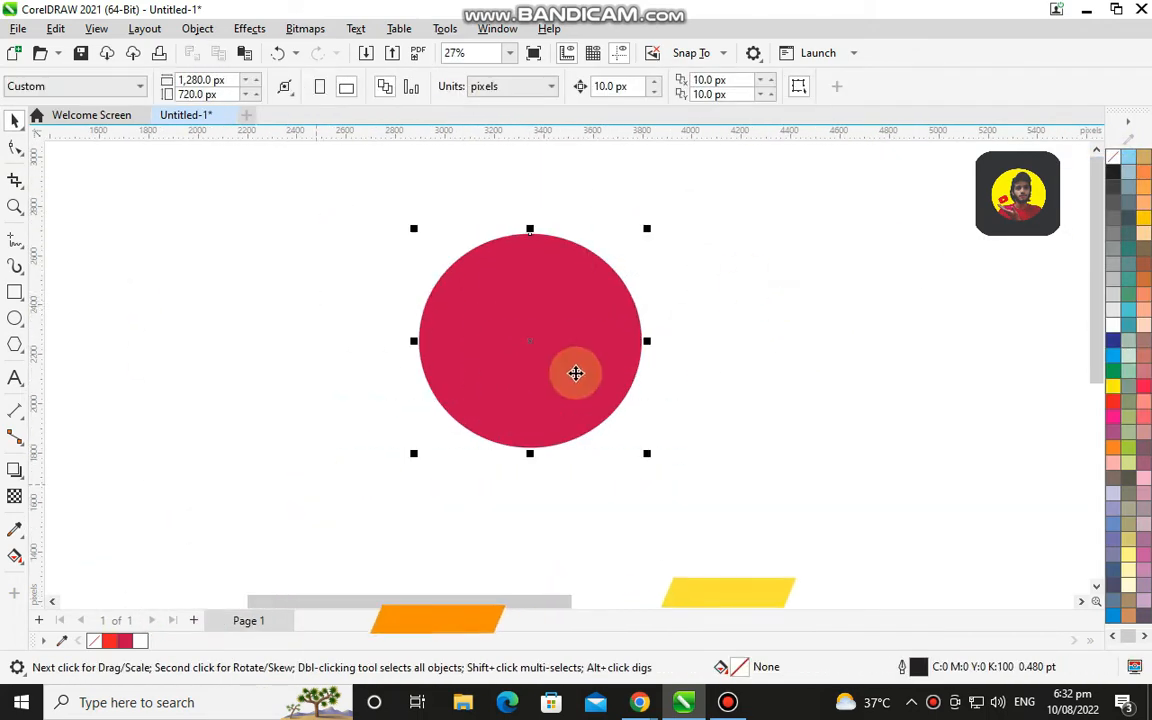
- Narrow the red circle to about 842 px wide by pulling in its left edge
{"action": "left_click", "coordinate": [543, 388]}
{"action": "left_click", "coordinate": [335, 273]}
{"action": "left_click", "coordinate": [445, 338]}
{"action": "left_click_drag", "start_coordinate": [416, 342], "coordinate": [434, 343]}
{"action": "left_click", "coordinate": [348, 333]}
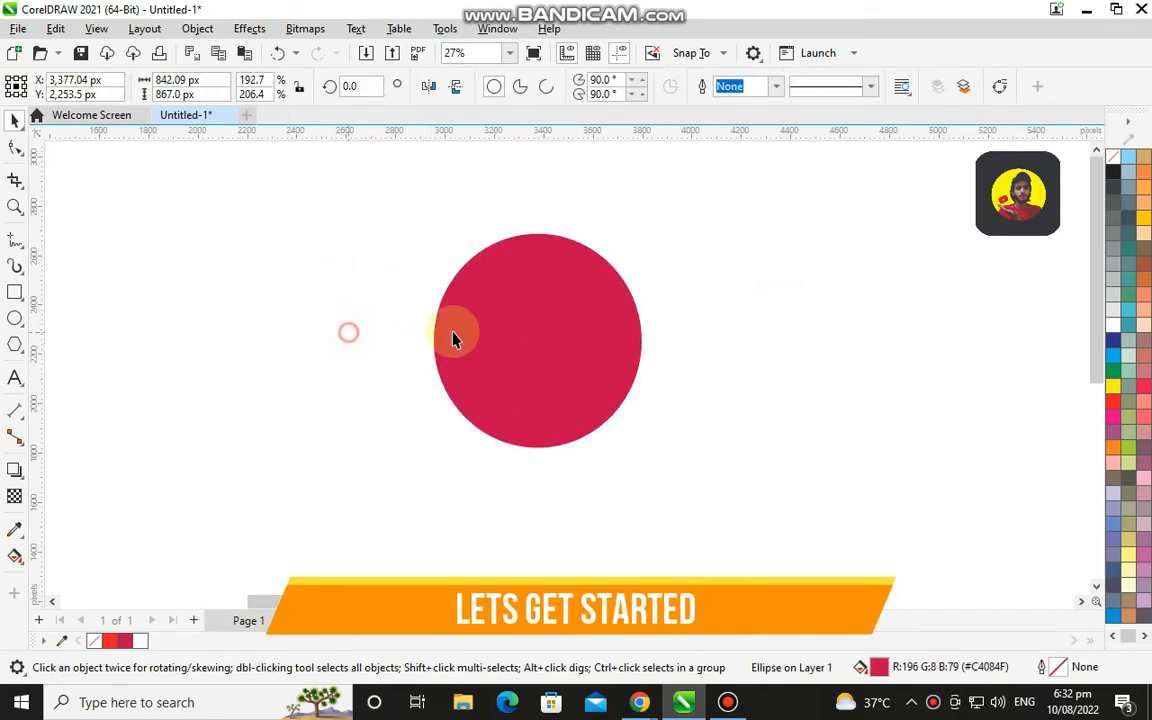
{"action": "left_click_drag", "start_coordinate": [728, 236], "coordinate": [257, 550]}
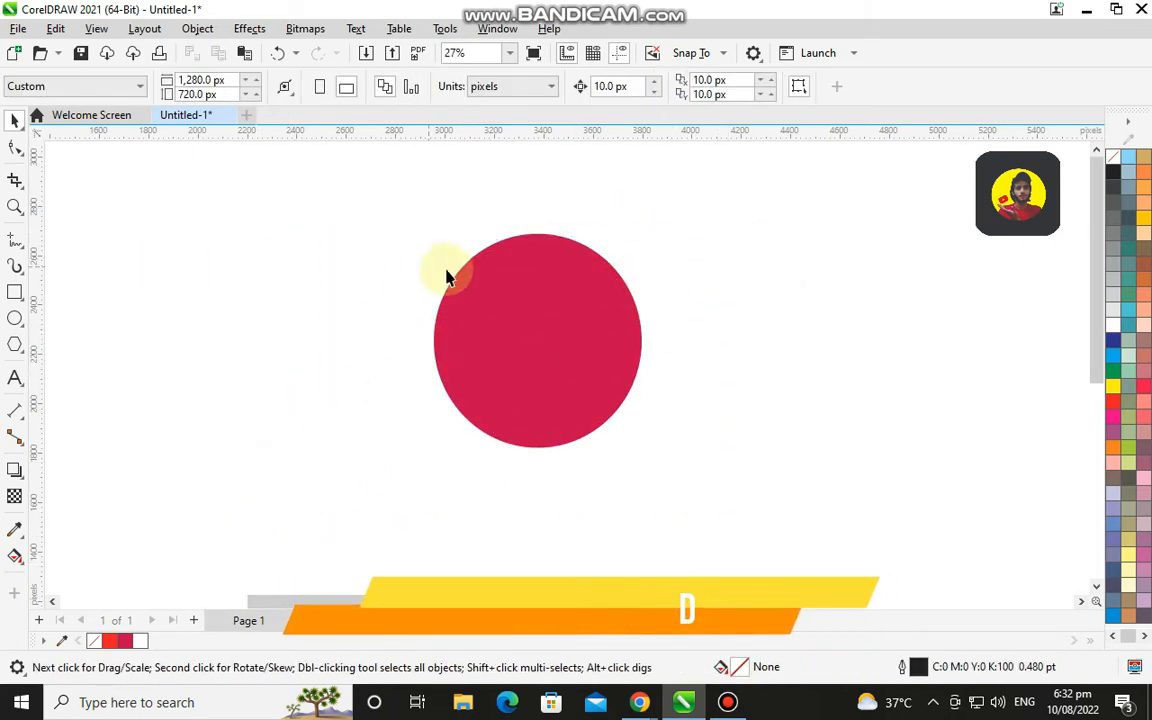
{"action": "left_click", "coordinate": [522, 281]}
{"action": "left_click", "coordinate": [345, 288]}
{"action": "left_click", "coordinate": [16, 319]}
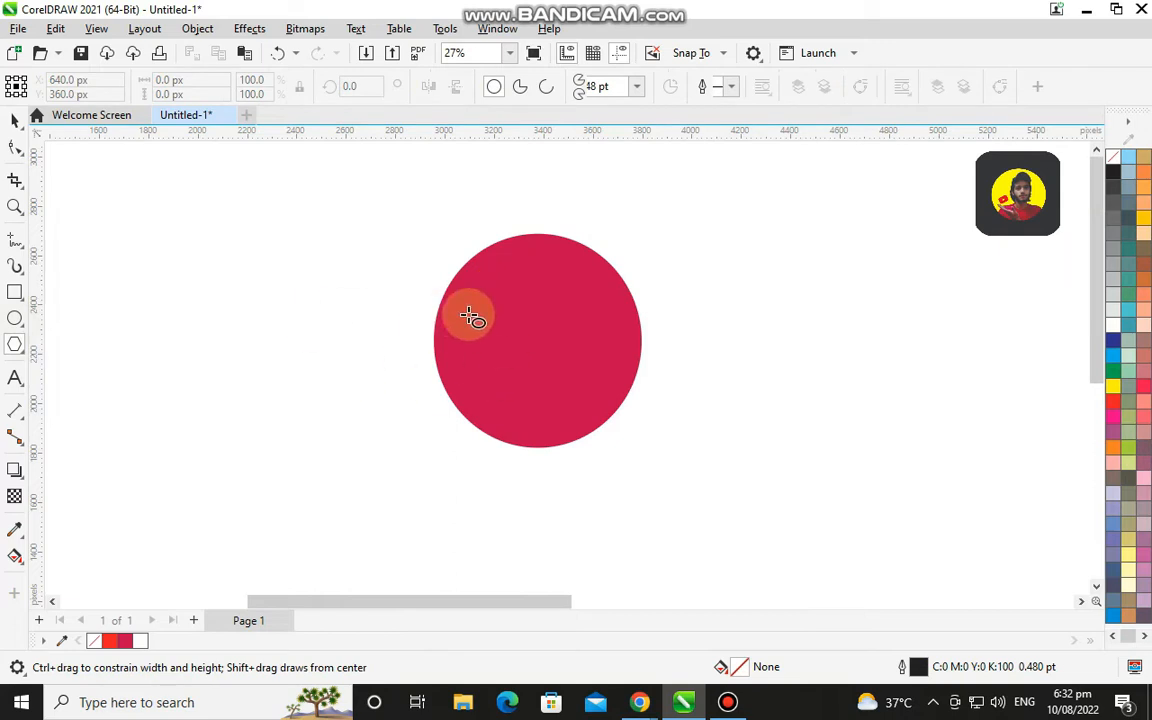
- Place a duplicate of the red circle to its lower right and give the copy a white outline
{"action": "left_click", "coordinate": [10, 121]}
{"action": "left_click_drag", "start_coordinate": [556, 308], "coordinate": [838, 358]}
{"action": "left_click", "coordinate": [862, 388]}
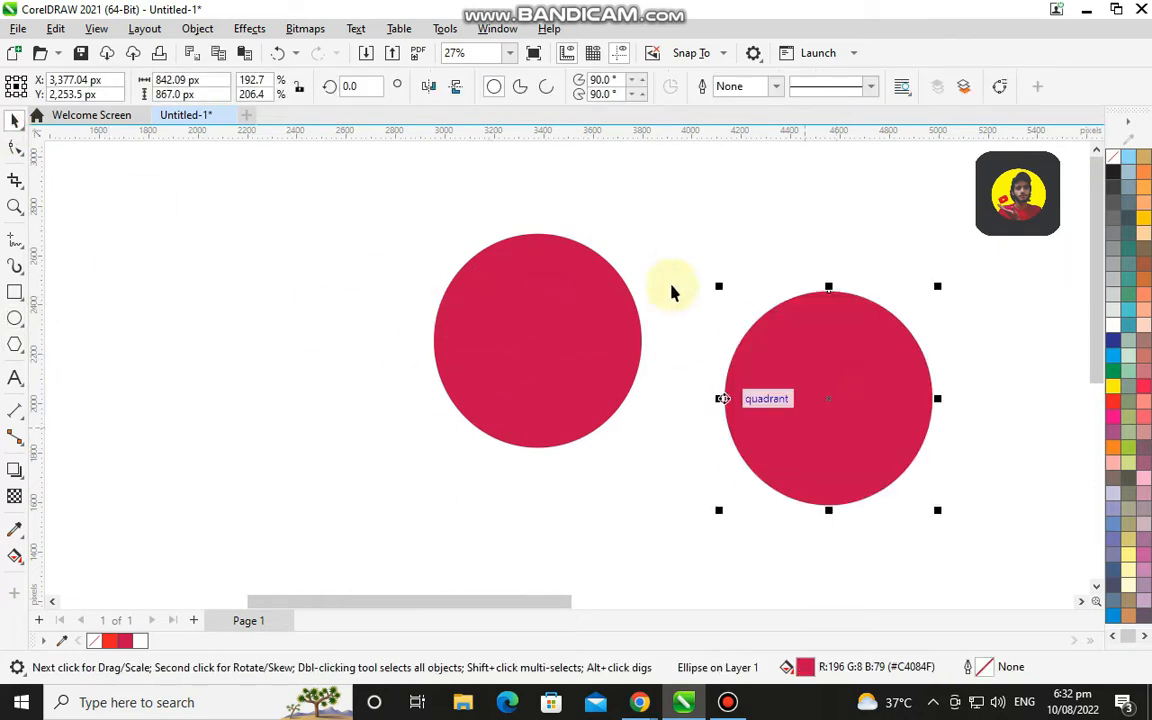
{"action": "right_click", "coordinate": [1100, 162]}
{"action": "left_click", "coordinate": [1108, 194]}
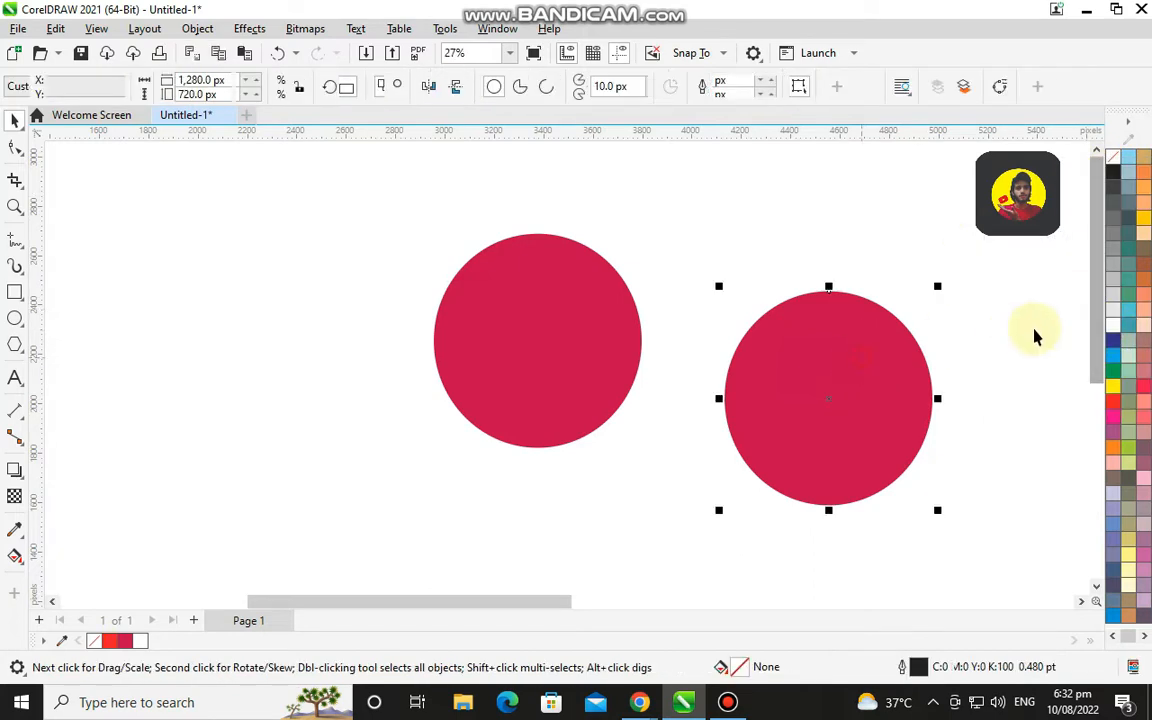
- Resize the white-outlined copy to about 695 by 716 px and center it inside the larger red circle
{"action": "left_click_drag", "start_coordinate": [938, 286], "coordinate": [833, 393]}
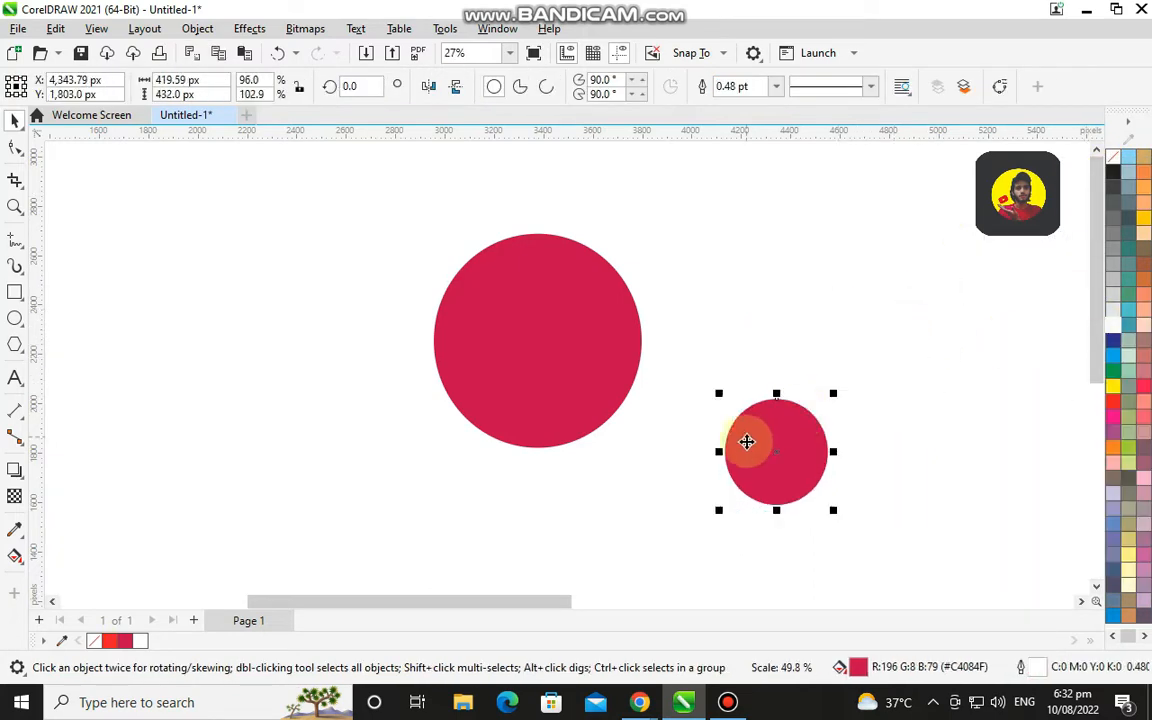
{"action": "left_click", "coordinate": [828, 518]}
{"action": "left_click_drag", "start_coordinate": [828, 518], "coordinate": [868, 559]}
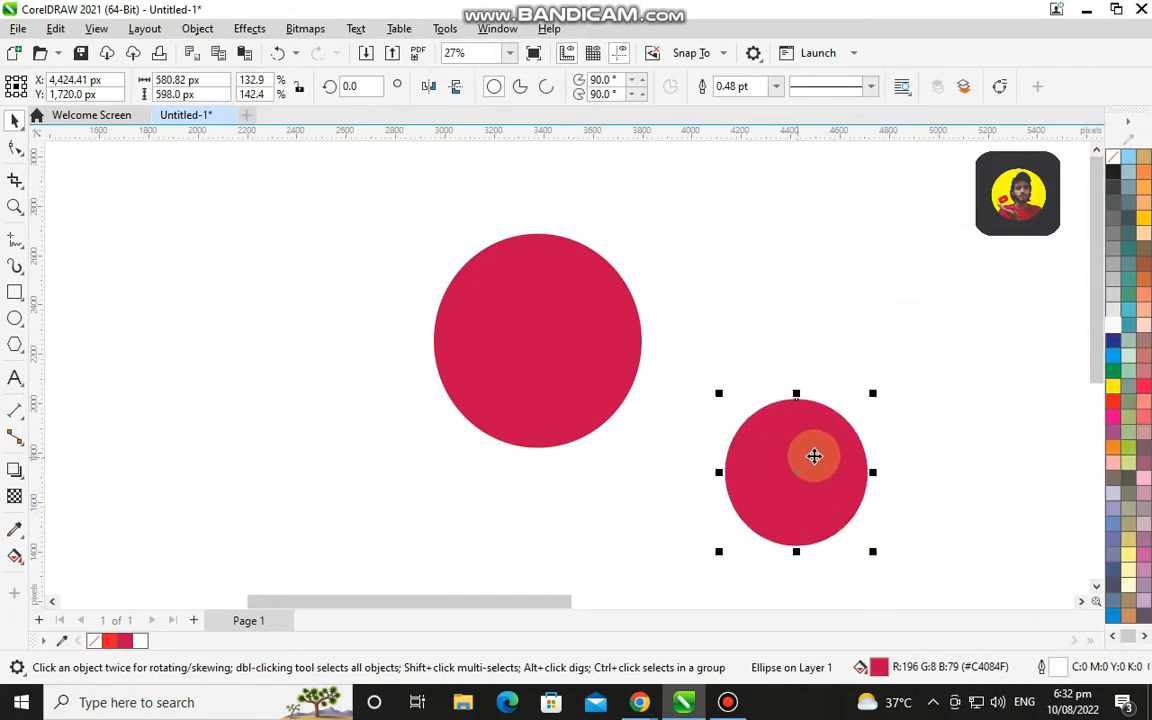
{"action": "mouse_move", "coordinate": [568, 330]}
{"action": "left_mouse_down"}
{"action": "mouse_move", "coordinate": [570, 352]}
{"action": "mouse_move", "coordinate": [707, 342]}
{"action": "mouse_move", "coordinate": [576, 334]}
{"action": "left_mouse_up"}
{"action": "left_click_drag", "start_coordinate": [611, 416], "coordinate": [636, 446]}
{"action": "left_click", "coordinate": [848, 373]}
{"action": "left_click", "coordinate": [622, 342]}
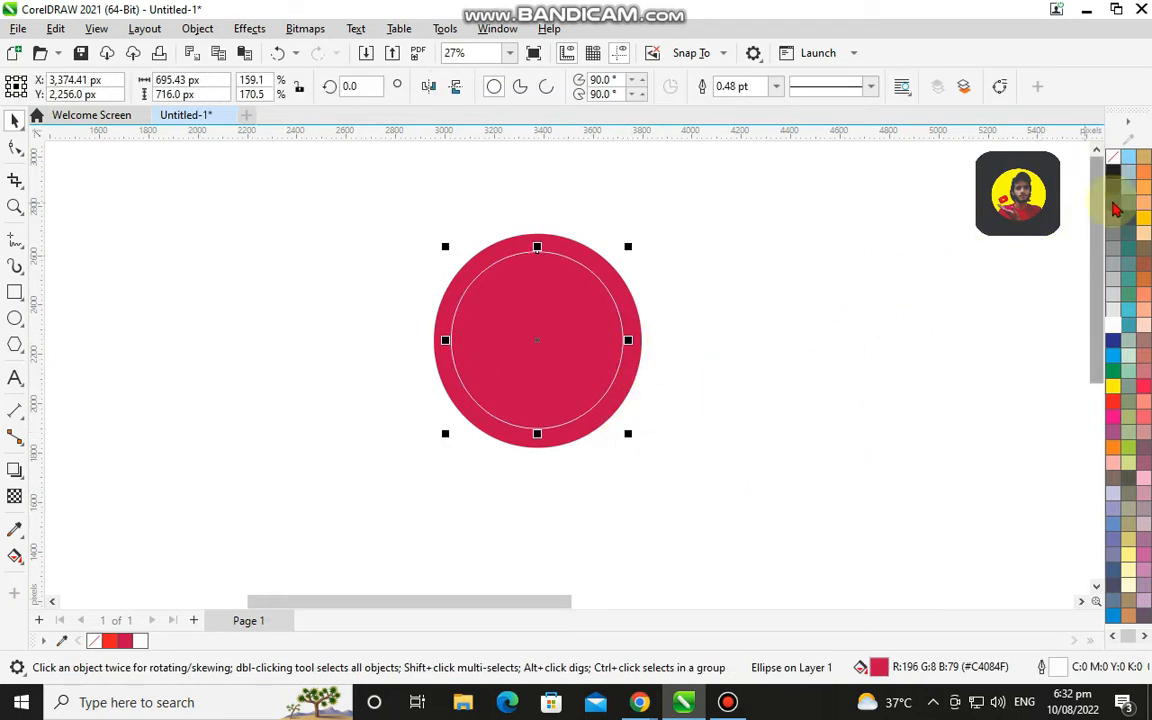
- Thicken the white outline of the inner circle so it forms a heavy ring
{"action": "left_click", "coordinate": [776, 87]}
{"action": "left_click", "coordinate": [752, 250]}
{"action": "left_click", "coordinate": [776, 87]}
{"action": "left_click", "coordinate": [757, 239]}
{"action": "left_click", "coordinate": [818, 262]}
{"action": "scroll", "coordinate": [468, 314], "scroll_direction": "up", "scroll_amount": 1}
{"action": "left_click", "coordinate": [571, 198]}
{"action": "left_click", "coordinate": [972, 339]}
{"action": "scroll", "coordinate": [815, 339], "scroll_direction": "down", "scroll_amount": 2}
{"action": "left_click_drag", "start_coordinate": [869, 219], "coordinate": [430, 507]}
{"action": "left_click", "coordinate": [926, 321]}
{"action": "left_click", "coordinate": [758, 293]}
{"action": "left_click", "coordinate": [736, 92]}
{"action": "left_click", "coordinate": [776, 87]}
{"action": "left_click", "coordinate": [752, 228]}
{"action": "left_click", "coordinate": [877, 232]}
- Open the white ring at its upper-right quarter, leaving a thick round-ended arc inside the red circle
{"action": "scroll", "coordinate": [818, 279], "scroll_direction": "up", "scroll_amount": 2}
{"action": "scroll", "coordinate": [817, 280], "scroll_direction": "down", "scroll_amount": 2}
{"action": "left_click", "coordinate": [787, 347]}
{"action": "left_click", "coordinate": [846, 348]}
{"action": "left_click", "coordinate": [801, 355]}
{"action": "left_click", "coordinate": [793, 254]}
{"action": "left_click", "coordinate": [802, 339]}
{"action": "left_click", "coordinate": [1020, 341]}
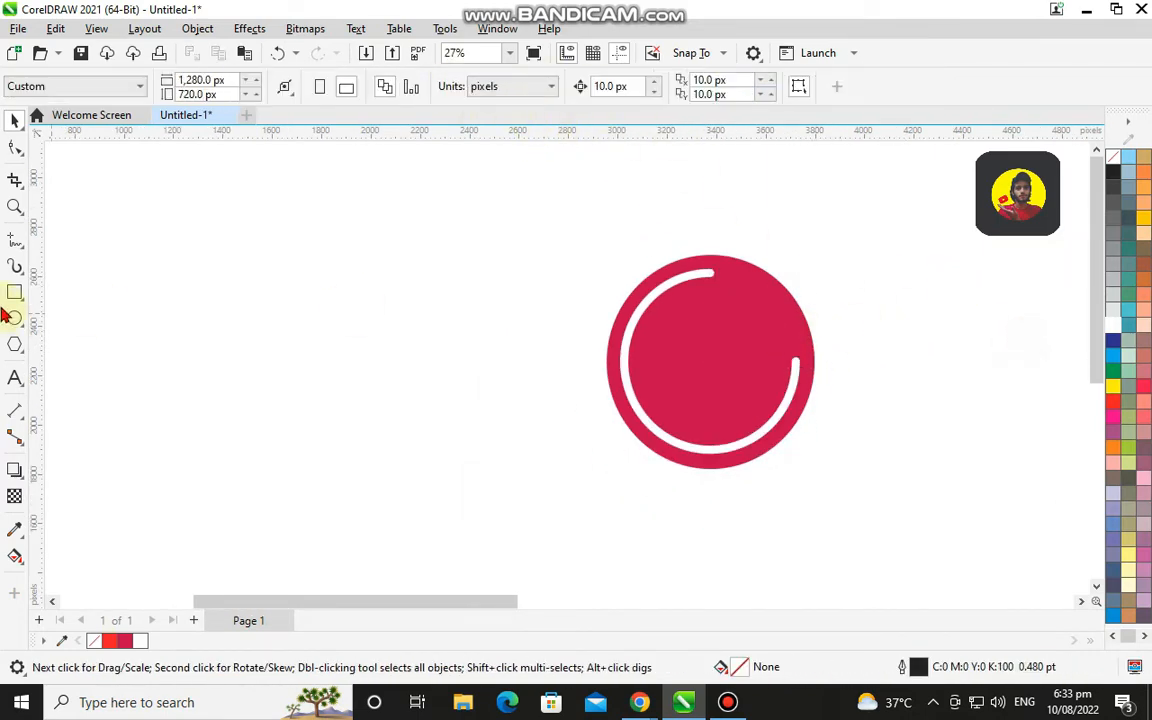
- Draw a square of about 168 px to the left of the red circle and remove its outline
{"action": "left_click", "coordinate": [14, 291]}
{"action": "left_click_drag", "start_coordinate": [253, 332], "coordinate": [303, 381]}
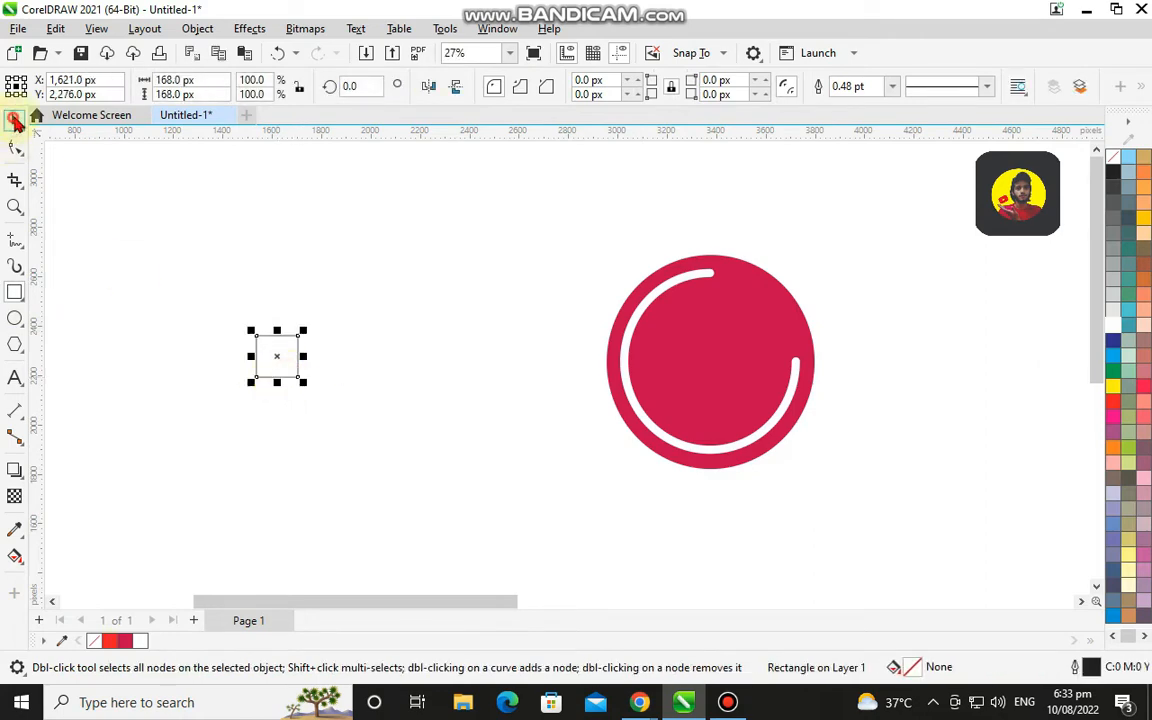
{"action": "left_click", "coordinate": [14, 119]}
{"action": "left_click", "coordinate": [666, 348]}
{"action": "left_click", "coordinate": [14, 119]}
{"action": "left_click", "coordinate": [421, 337]}
{"action": "right_click", "coordinate": [284, 345]}
{"action": "left_click", "coordinate": [210, 262]}
{"action": "left_click", "coordinate": [283, 337]}
{"action": "right_click", "coordinate": [1114, 161]}
{"action": "left_click", "coordinate": [1082, 175]}
- Use the small square to cut the rounded ends of the white arc flat
{"action": "left_click_drag", "start_coordinate": [285, 357], "coordinate": [610, 330]}
{"action": "scroll", "coordinate": [761, 260], "scroll_direction": "up", "scroll_amount": 5}
{"action": "left_click_drag", "start_coordinate": [560, 406], "coordinate": [553, 368]}
{"action": "left_click", "coordinate": [720, 257]}
{"action": "scroll", "coordinate": [700, 400], "scroll_direction": "down", "scroll_amount": 5}
{"action": "left_click", "coordinate": [646, 393]}
{"action": "left_click_drag", "start_coordinate": [646, 393], "coordinate": [731, 478]}
{"action": "left_click", "coordinate": [757, 512]}
{"action": "left_click", "coordinate": [775, 478]}
- Select the whole round emblem and move it slightly down and to the left
{"action": "scroll", "coordinate": [735, 482], "scroll_direction": "down", "scroll_amount": 1}
{"action": "left_click_drag", "start_coordinate": [847, 375], "coordinate": [472, 587]}
{"action": "scroll", "coordinate": [790, 432], "scroll_direction": "up", "scroll_amount": 1}
{"action": "left_click", "coordinate": [848, 438]}
{"action": "left_click_drag", "start_coordinate": [1094, 346], "coordinate": [1090, 301]}
{"action": "left_click", "coordinate": [709, 215]}
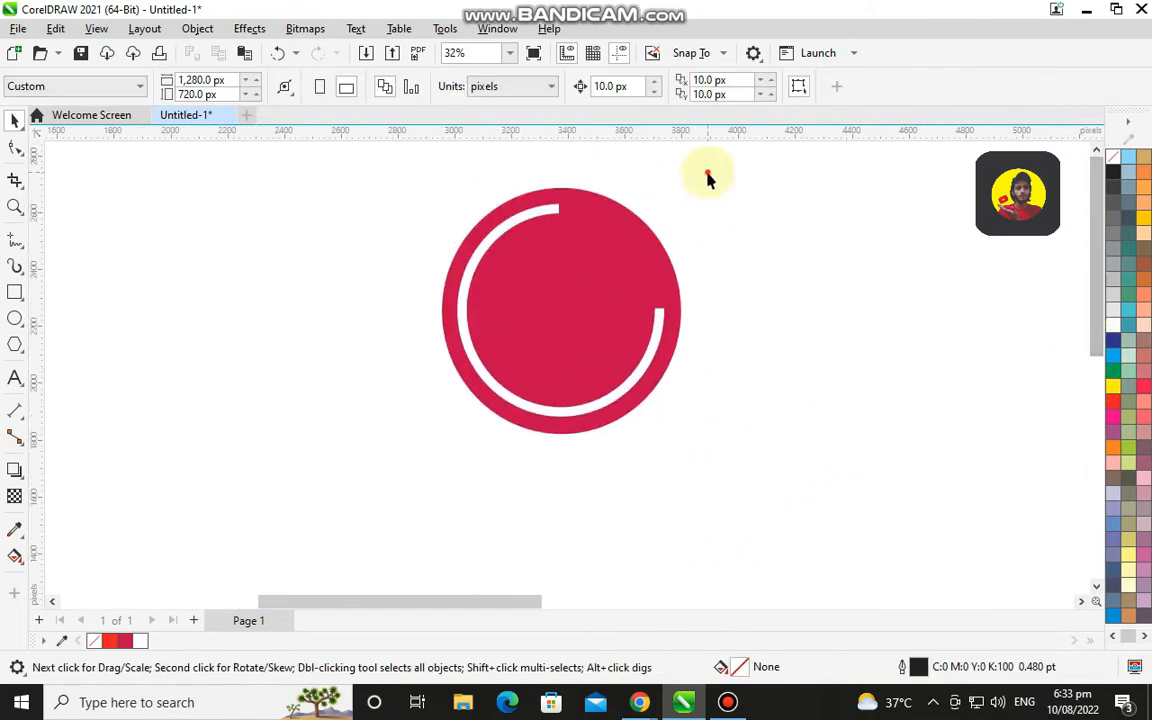
{"action": "left_click_drag", "start_coordinate": [602, 310], "coordinate": [560, 369]}
{"action": "left_click", "coordinate": [851, 288]}
{"action": "scroll", "coordinate": [455, 342], "scroll_direction": "up", "scroll_amount": 1}
{"action": "scroll", "coordinate": [455, 342], "scroll_direction": "down", "scroll_amount": 1}
{"action": "left_click_drag", "start_coordinate": [751, 218], "coordinate": [264, 558]}
{"action": "left_click", "coordinate": [876, 404]}
- Draw a white rectangle about 301 by 55.5 px, place it inside the emblem and remove its outline
{"action": "key", "text": "F6"}
{"action": "left_click_drag", "start_coordinate": [148, 262], "coordinate": [195, 287]}
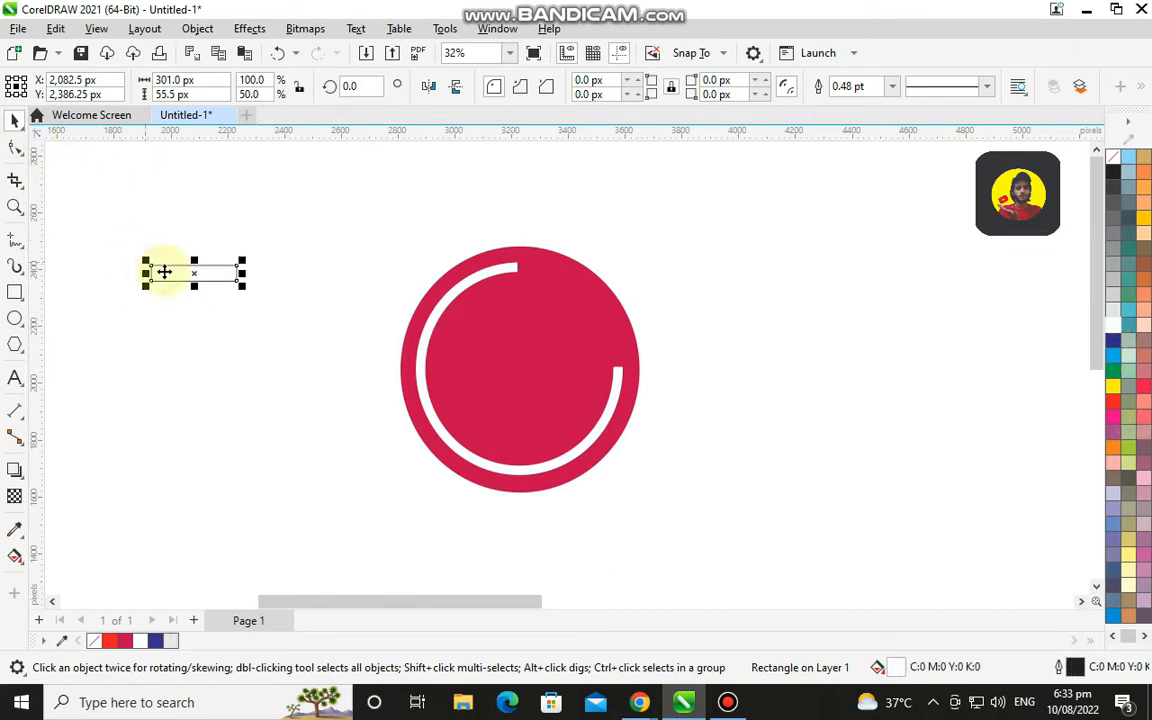
{"action": "left_click_drag", "start_coordinate": [546, 364], "coordinate": [548, 364]}
{"action": "right_click", "coordinate": [1113, 158]}
{"action": "left_click", "coordinate": [1071, 190]}
{"action": "left_click", "coordinate": [770, 323]}
- Reduce the white bar's height to about 33.5 px and line its right end up with the arc's lower open end
{"action": "scroll", "coordinate": [585, 377], "scroll_direction": "up", "scroll_amount": 5}
{"action": "left_click", "coordinate": [591, 368]}
{"action": "left_click_drag", "start_coordinate": [555, 391], "coordinate": [561, 371]}
{"action": "scroll", "coordinate": [640, 360], "scroll_direction": "up", "scroll_amount": 5}
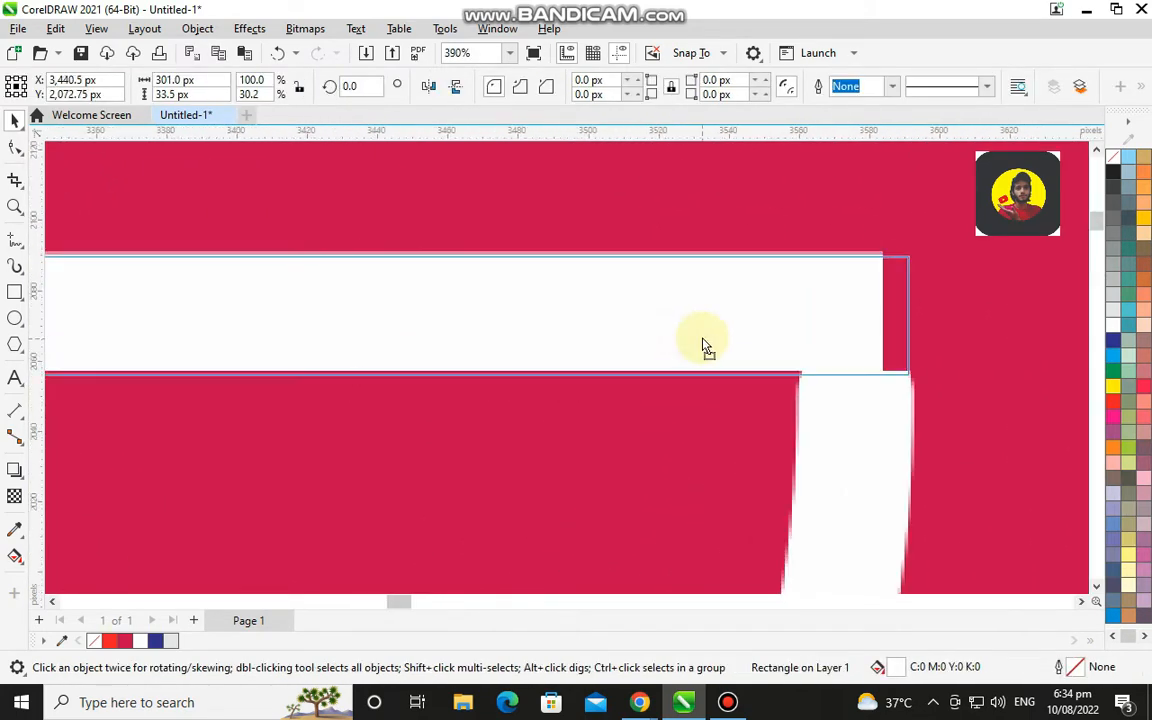
{"action": "left_click_drag", "start_coordinate": [703, 338], "coordinate": [705, 338]}
{"action": "scroll", "coordinate": [706, 339], "scroll_direction": "down", "scroll_amount": 4}
{"action": "left_click", "coordinate": [913, 387]}
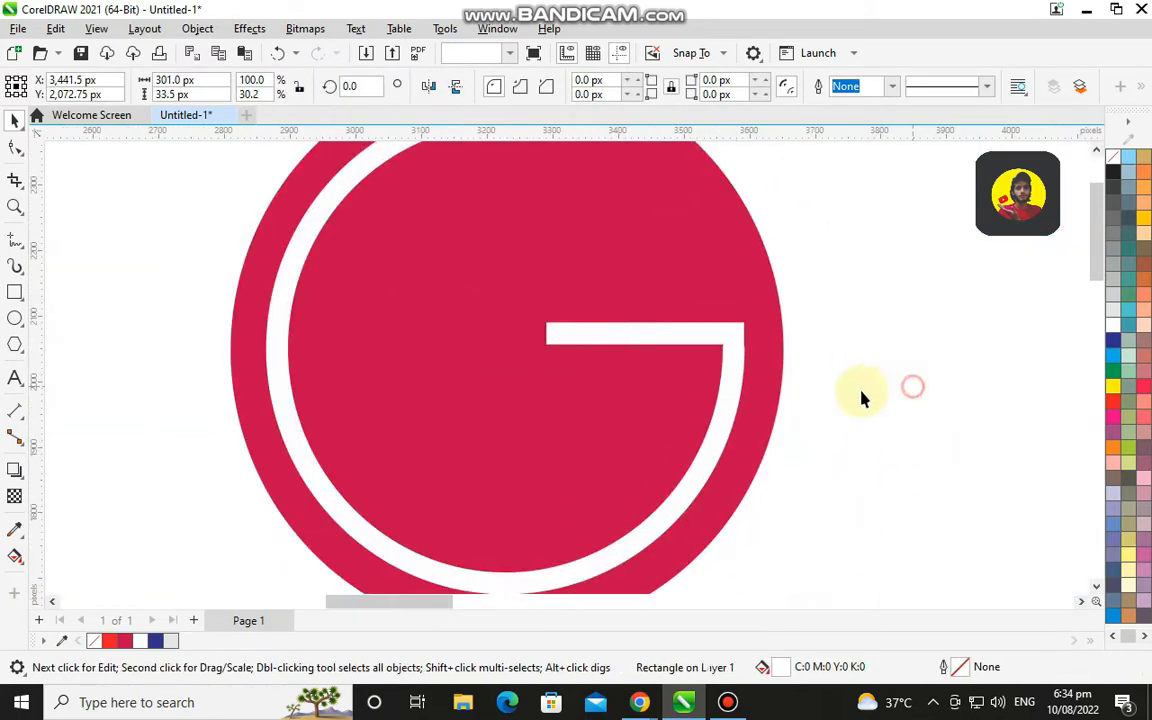
- Nudge the white bar slightly right and down so it joins the arc's end to form a G
{"action": "scroll", "coordinate": [775, 333], "scroll_direction": "down", "scroll_amount": 1}
{"action": "scroll", "coordinate": [787, 308], "scroll_direction": "up", "scroll_amount": 5}
{"action": "scroll", "coordinate": [321, 352], "scroll_direction": "up", "scroll_amount": 2}
{"action": "left_click", "coordinate": [330, 357]}
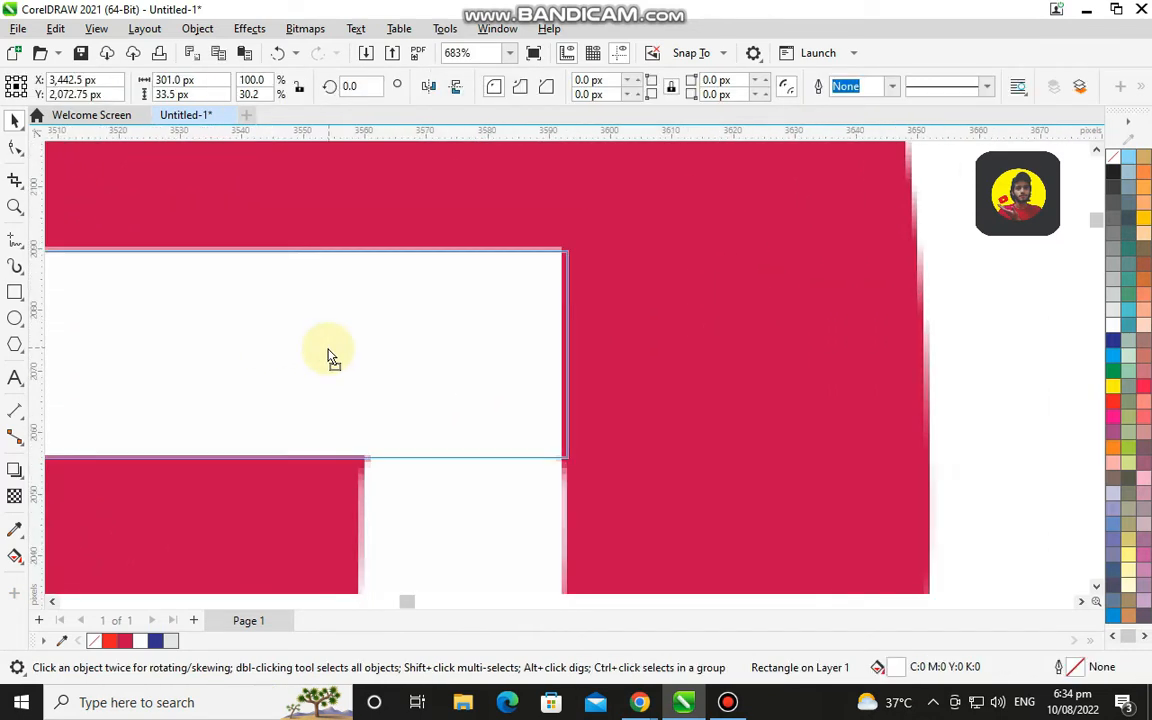
{"action": "scroll", "coordinate": [390, 380], "scroll_direction": "down", "scroll_amount": 2}
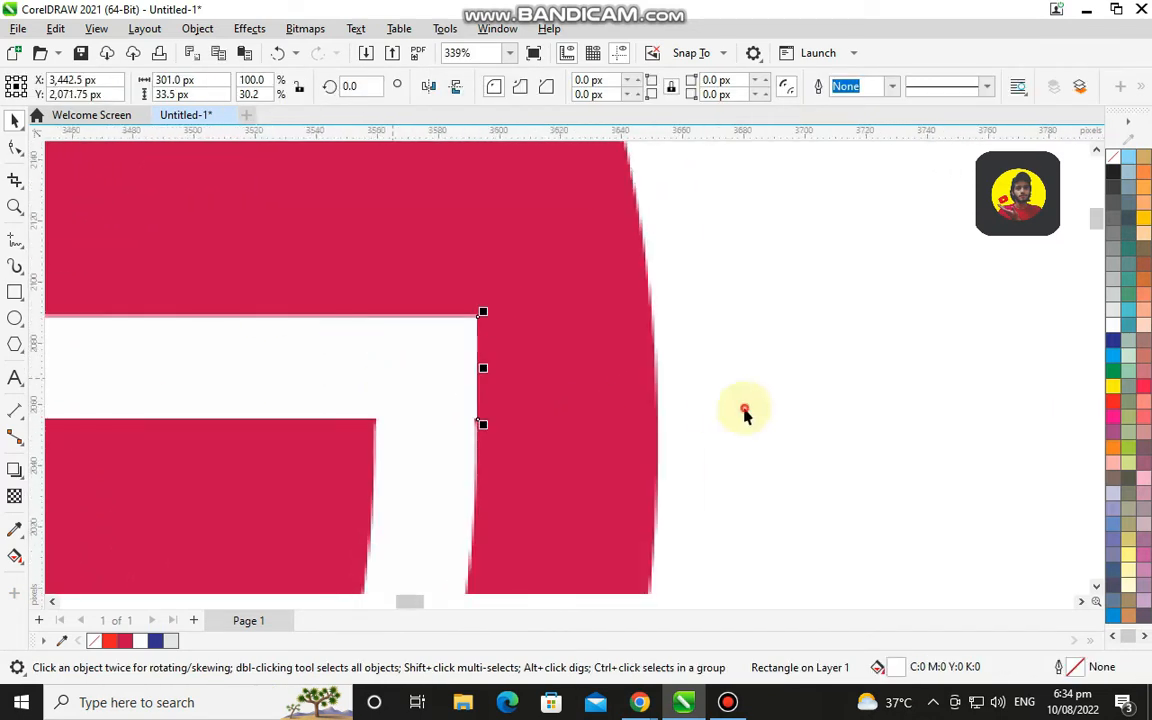
{"action": "left_click", "coordinate": [810, 239]}
{"action": "scroll", "coordinate": [280, 497], "scroll_direction": "down", "scroll_amount": 4}
{"action": "scroll", "coordinate": [395, 605], "scroll_direction": "left", "scroll_amount": 3}
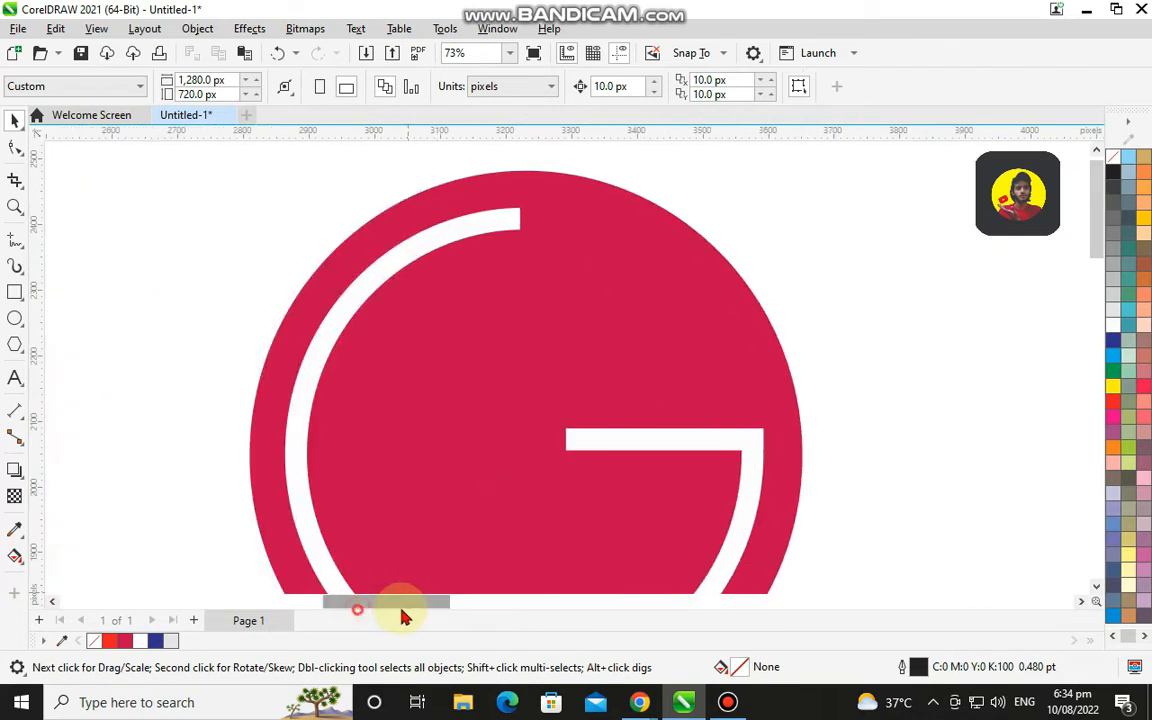
- Try welding the two objects selected around the horizontal bar, and undo it
{"action": "left_click_drag", "start_coordinate": [238, 222], "coordinate": [789, 501]}
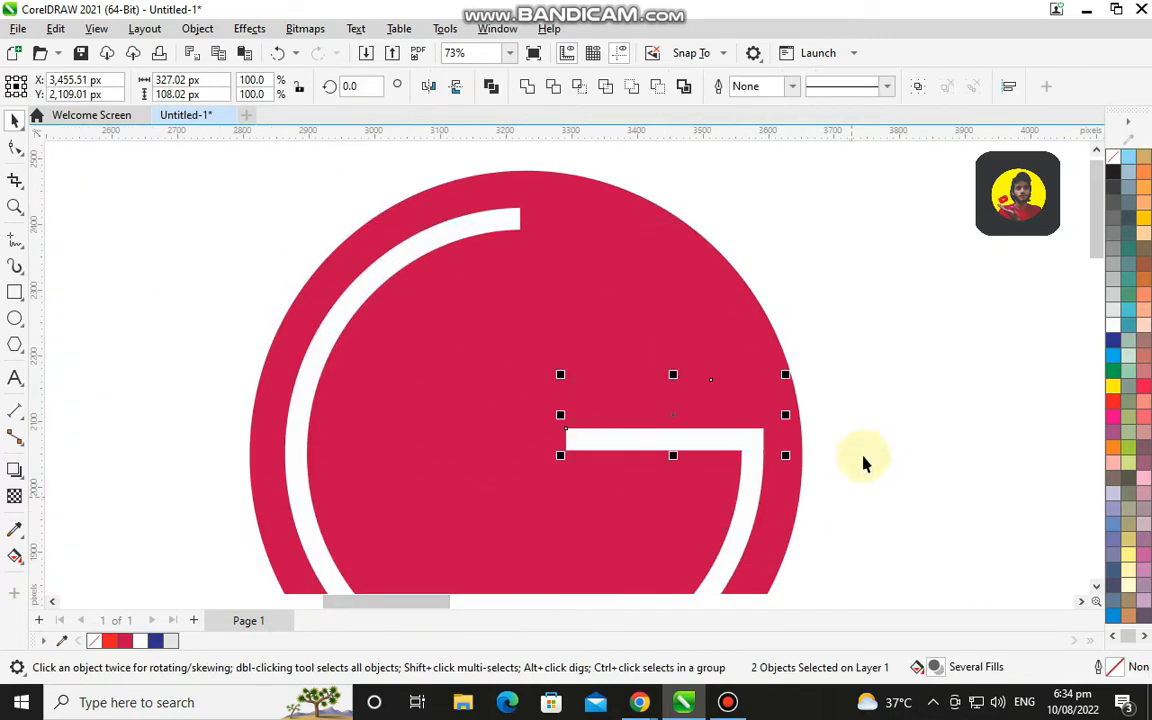
{"action": "left_click", "coordinate": [521, 87]}
{"action": "key", "text": "ctrl+z"}
- Widen the G's white bar to 302 px and lower it slightly to close the joint with the arc
{"action": "scroll", "coordinate": [790, 345], "scroll_direction": "up", "scroll_amount": 6}
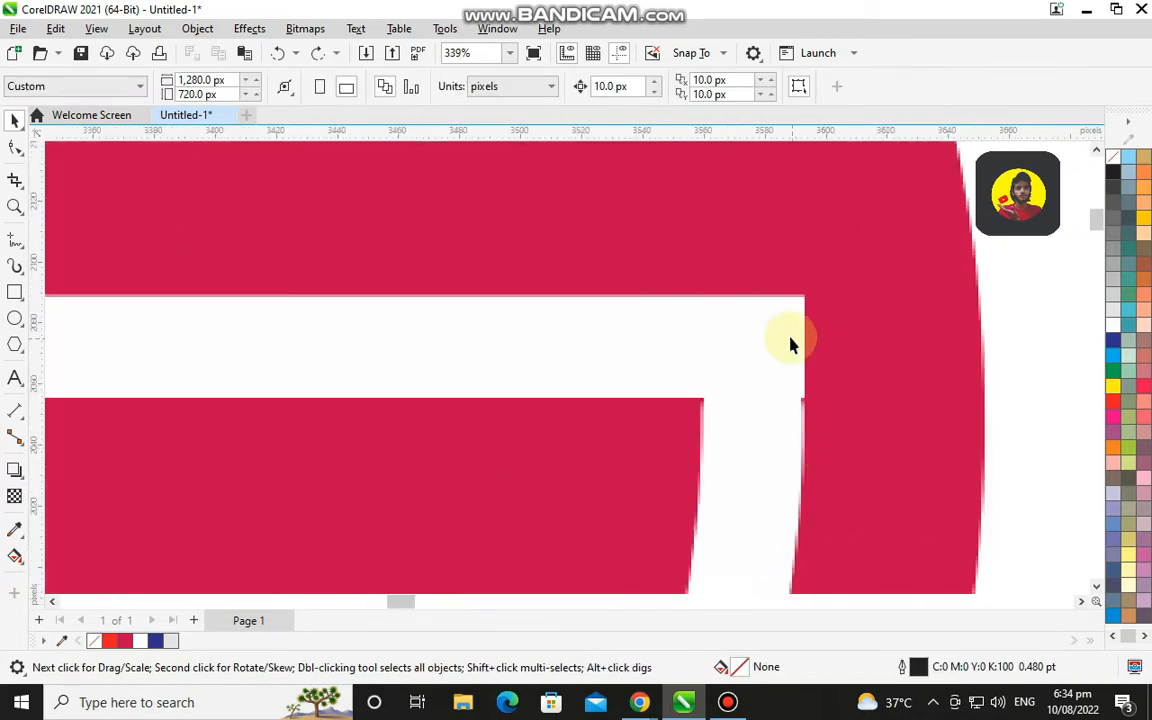
{"action": "left_click", "coordinate": [800, 363]}
{"action": "left_click_drag", "start_coordinate": [790, 372], "coordinate": [816, 390]}
{"action": "scroll", "coordinate": [805, 385], "scroll_direction": "up", "scroll_amount": 1}
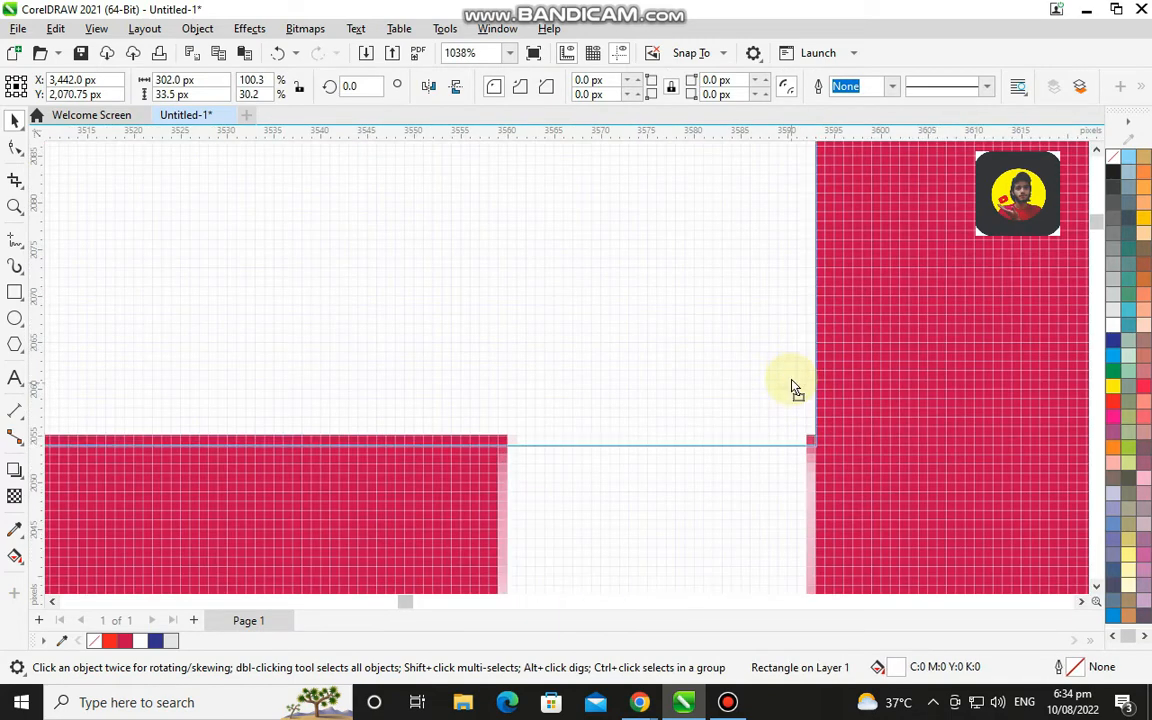
{"action": "scroll", "coordinate": [792, 387], "scroll_direction": "down", "scroll_amount": 15}
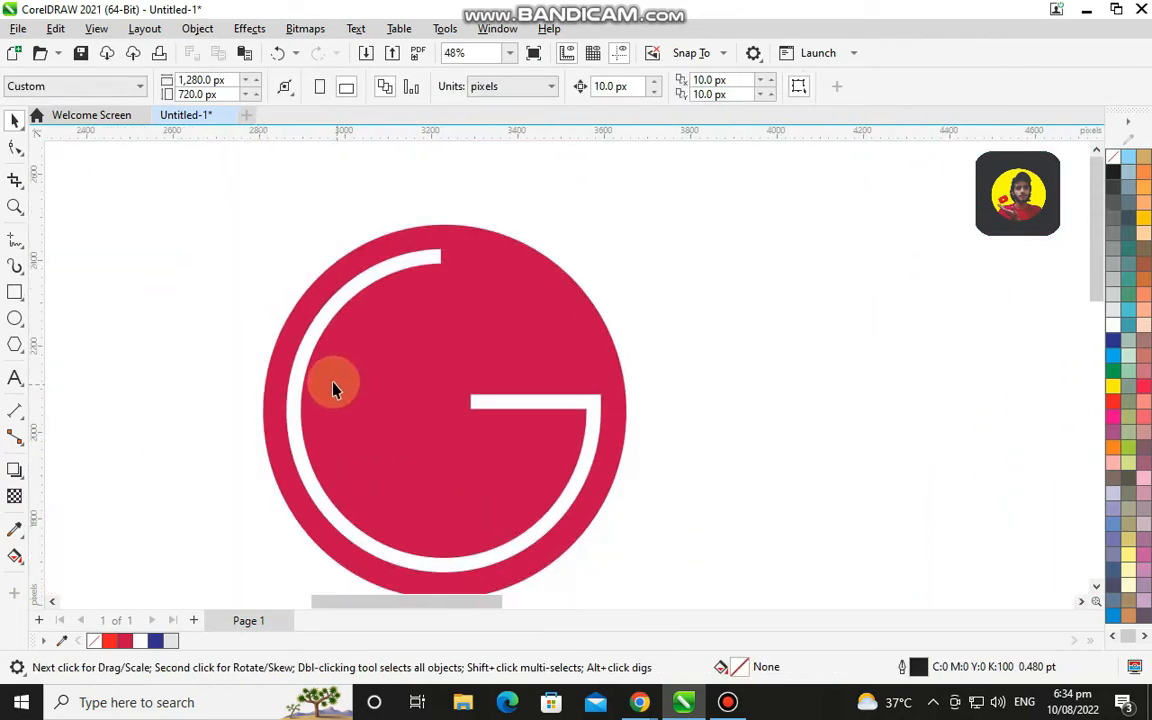
- Draw a tall rectangle about 19 by 230 px and a wider one about 132 by 55 px left of the emblem
{"action": "scroll", "coordinate": [805, 463], "scroll_direction": "up", "scroll_amount": 3}
{"action": "left_click", "coordinate": [14, 292]}
{"action": "left_click_drag", "start_coordinate": [194, 335], "coordinate": [200, 421]}
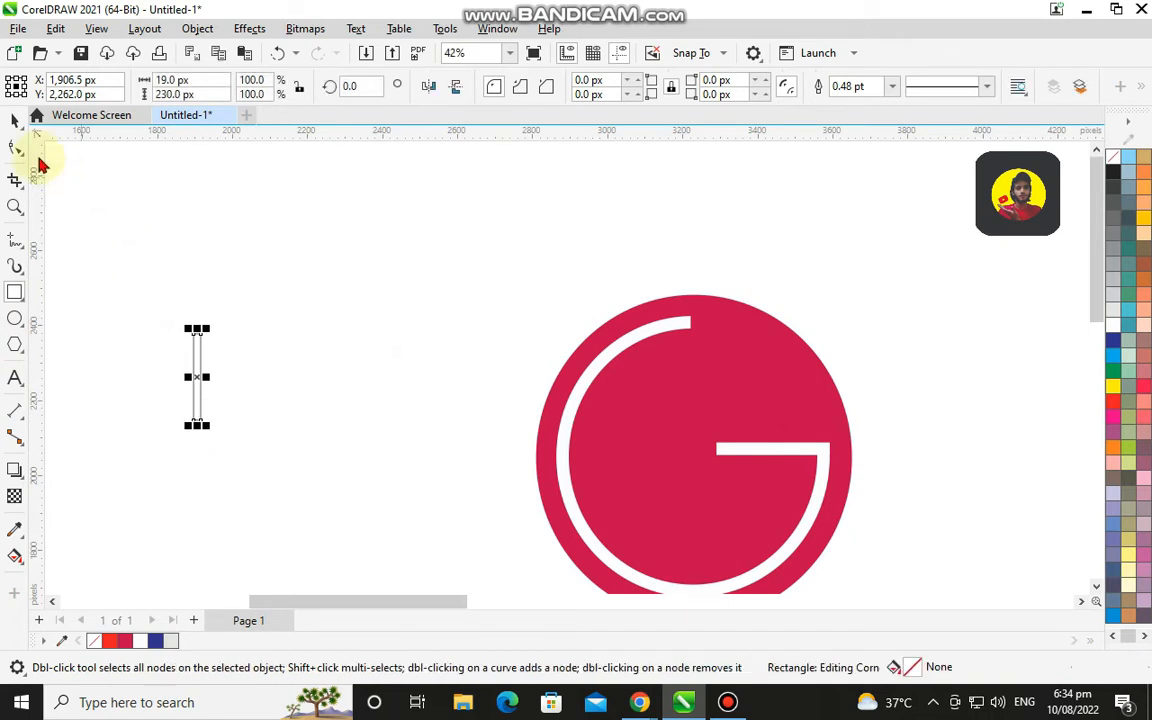
{"action": "left_click", "coordinate": [267, 447]}
{"action": "left_click_drag", "start_coordinate": [267, 447], "coordinate": [322, 467]}
- Try rounding the corners of the small horizontal rectangle to about 6.81 px
{"action": "left_click", "coordinate": [15, 120]}
{"action": "scroll", "coordinate": [363, 468], "scroll_direction": "up", "scroll_amount": 6}
{"action": "left_click_drag", "start_coordinate": [382, 390], "coordinate": [248, 297]}
{"action": "left_click", "coordinate": [15, 147]}
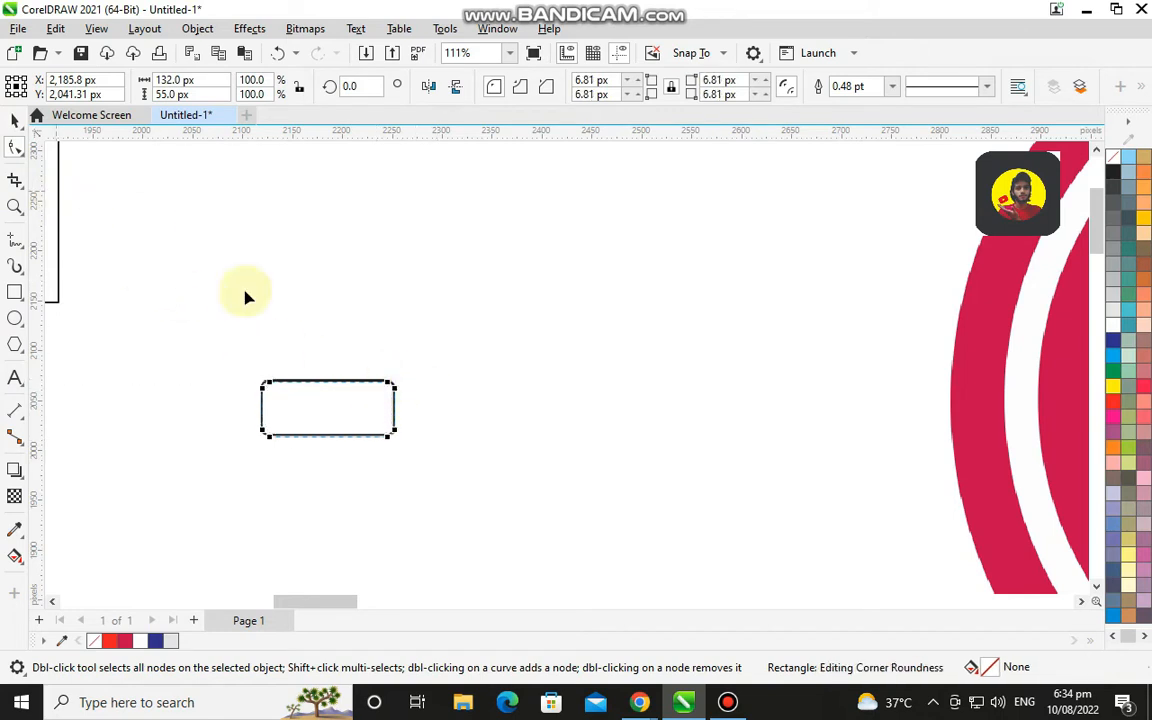
{"action": "left_click_drag", "start_coordinate": [408, 383], "coordinate": [411, 383]}
{"action": "left_click", "coordinate": [16, 122]}
- Resize the horizontal rectangle to about 110 by 21 px and place it at the foot of the tall rectangle
{"action": "left_click_drag", "start_coordinate": [327, 440], "coordinate": [327, 403]}
{"action": "scroll", "coordinate": [327, 403], "scroll_direction": "down", "scroll_amount": 1}
{"action": "left_click_drag", "start_coordinate": [222, 363], "coordinate": [193, 357]}
{"action": "scroll", "coordinate": [193, 357], "scroll_direction": "up", "scroll_amount": 5}
{"action": "left_click_drag", "start_coordinate": [365, 342], "coordinate": [329, 348]}
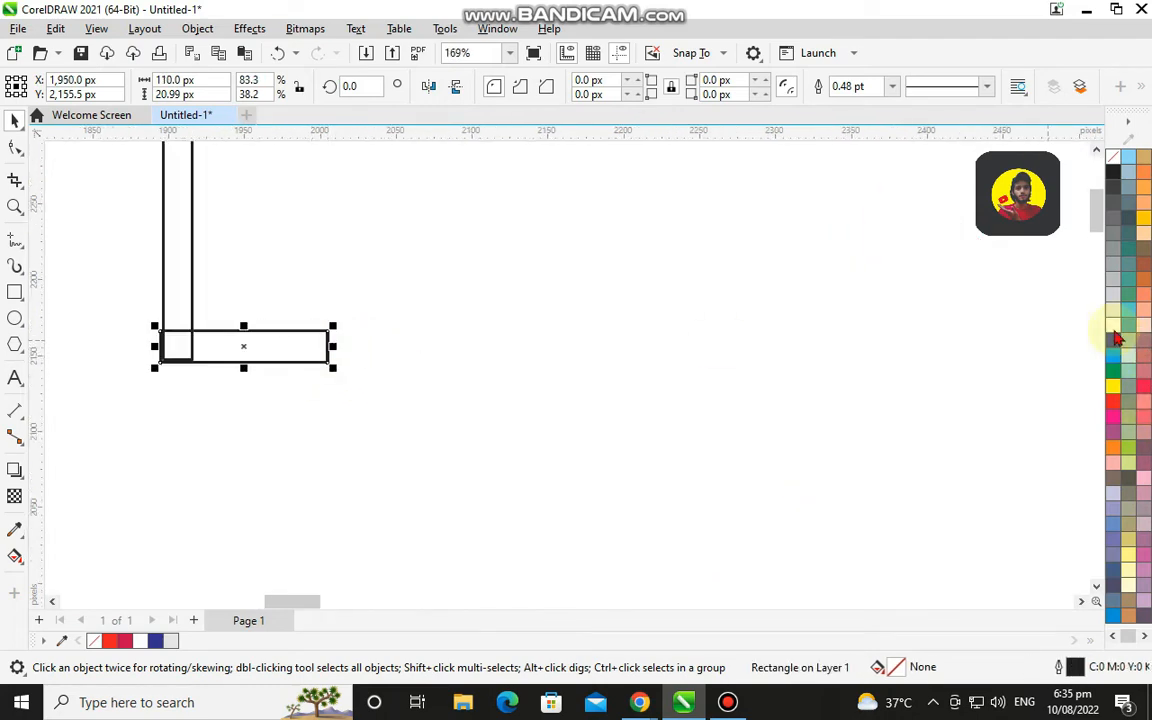
- Fill both rectangles with white and line up their left edges to form an L
{"action": "left_click", "coordinate": [363, 330]}
{"action": "right_click", "coordinate": [273, 350]}
{"action": "left_click", "coordinate": [720, 411]}
{"action": "left_click", "coordinate": [195, 343]}
{"action": "scroll", "coordinate": [168, 337], "scroll_direction": "up", "scroll_amount": 6}
{"action": "mouse_move", "coordinate": [164, 338]}
{"action": "left_mouse_down"}
{"action": "mouse_move", "coordinate": [180, 341]}
{"action": "mouse_move", "coordinate": [172, 330]}
{"action": "left_mouse_up"}
{"action": "scroll", "coordinate": [172, 330], "scroll_direction": "down", "scroll_amount": 6}
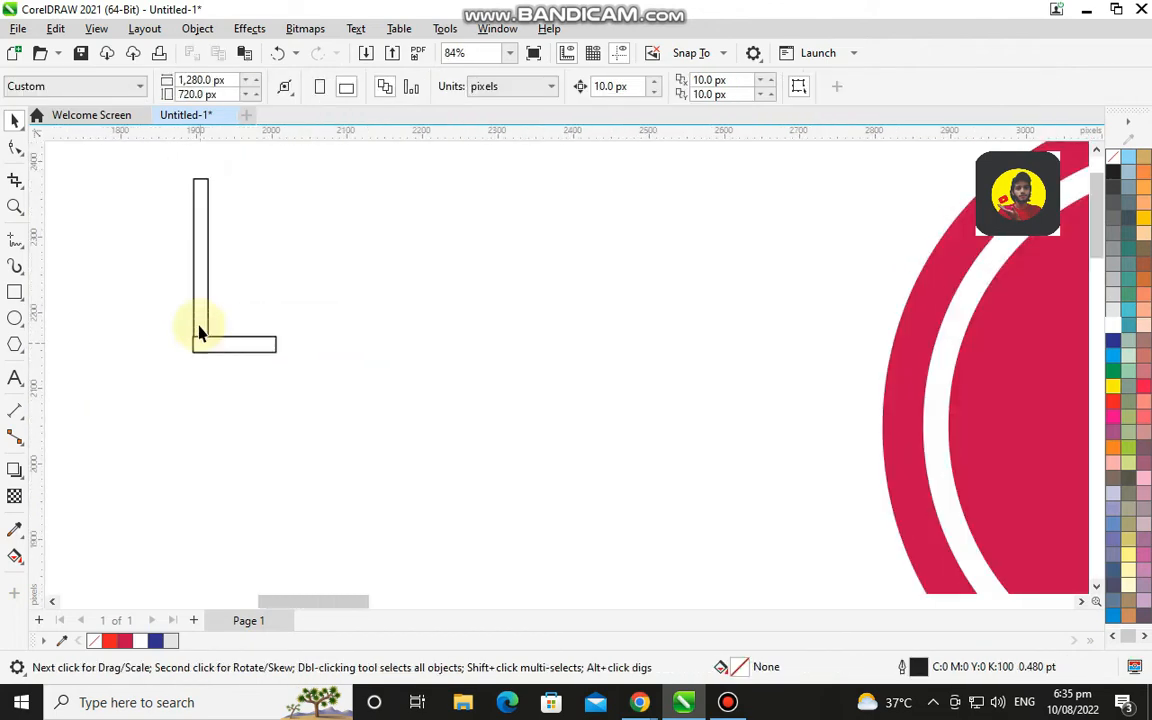
- Try welding the two rectangles into one L shape and moving it closer to the emblem
{"action": "left_click_drag", "start_coordinate": [158, 183], "coordinate": [145, 366]}
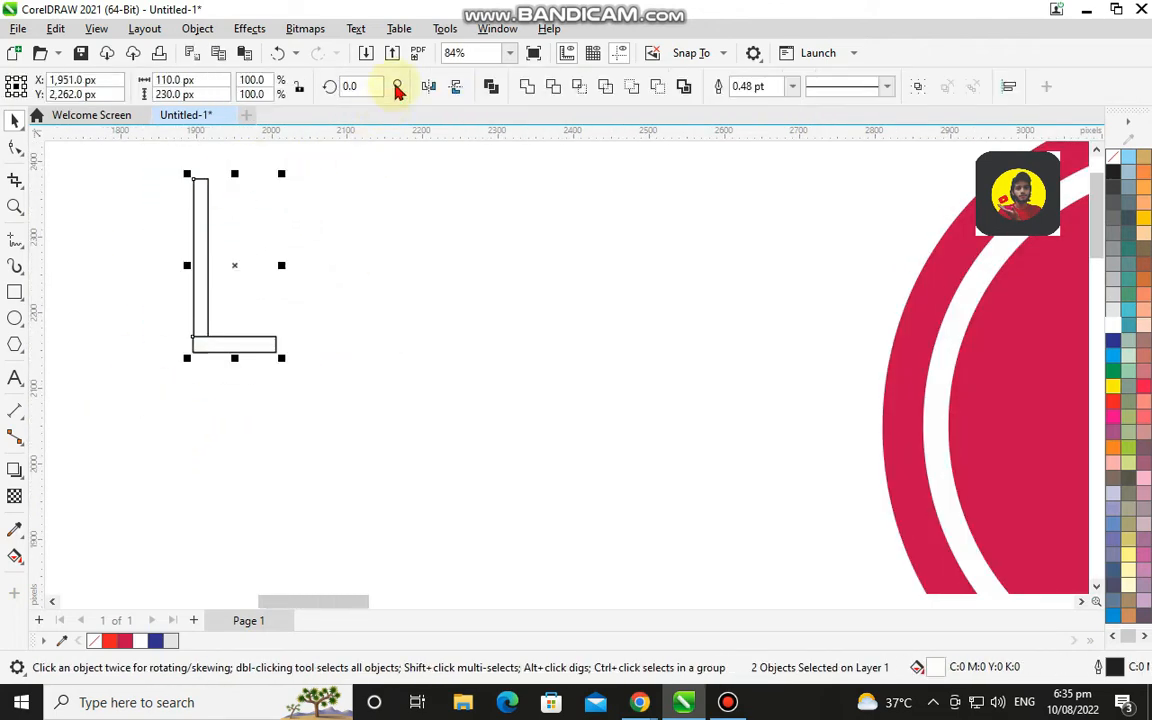
{"action": "left_click", "coordinate": [522, 88]}
{"action": "left_click", "coordinate": [430, 306]}
{"action": "left_click_drag", "start_coordinate": [208, 293], "coordinate": [397, 359]}
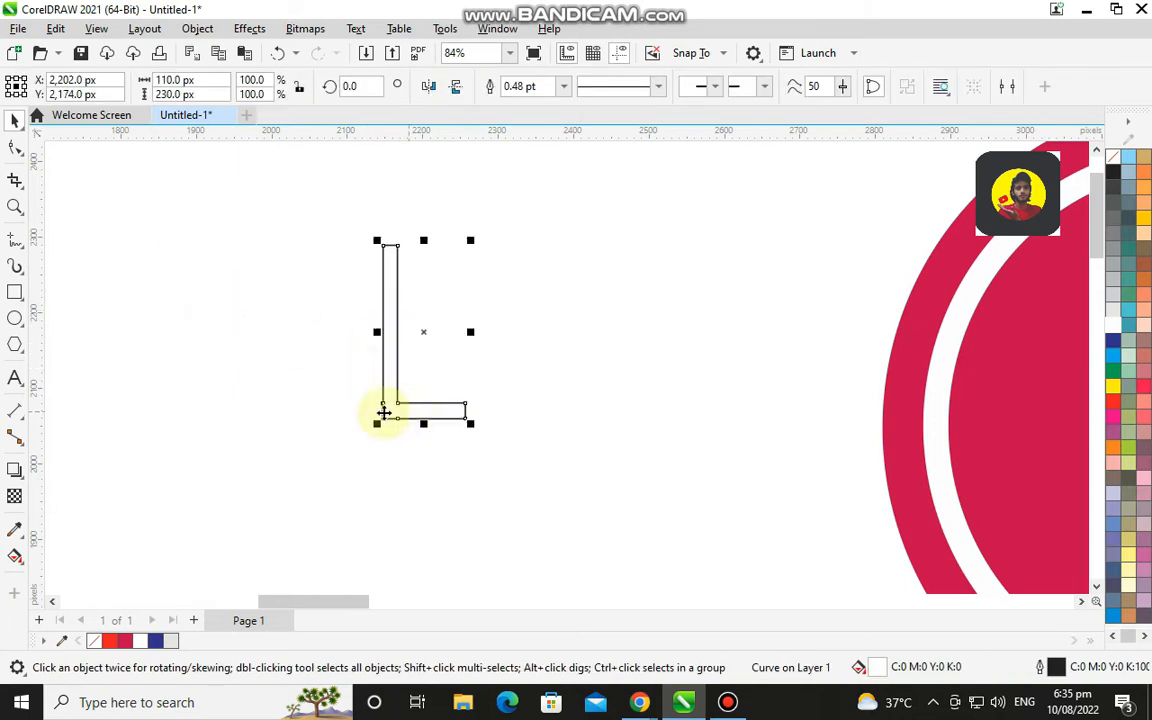
{"action": "scroll", "coordinate": [385, 411], "scroll_direction": "up", "scroll_amount": 3}
{"action": "left_click", "coordinate": [410, 377]}
{"action": "scroll", "coordinate": [416, 365], "scroll_direction": "down", "scroll_amount": 4}
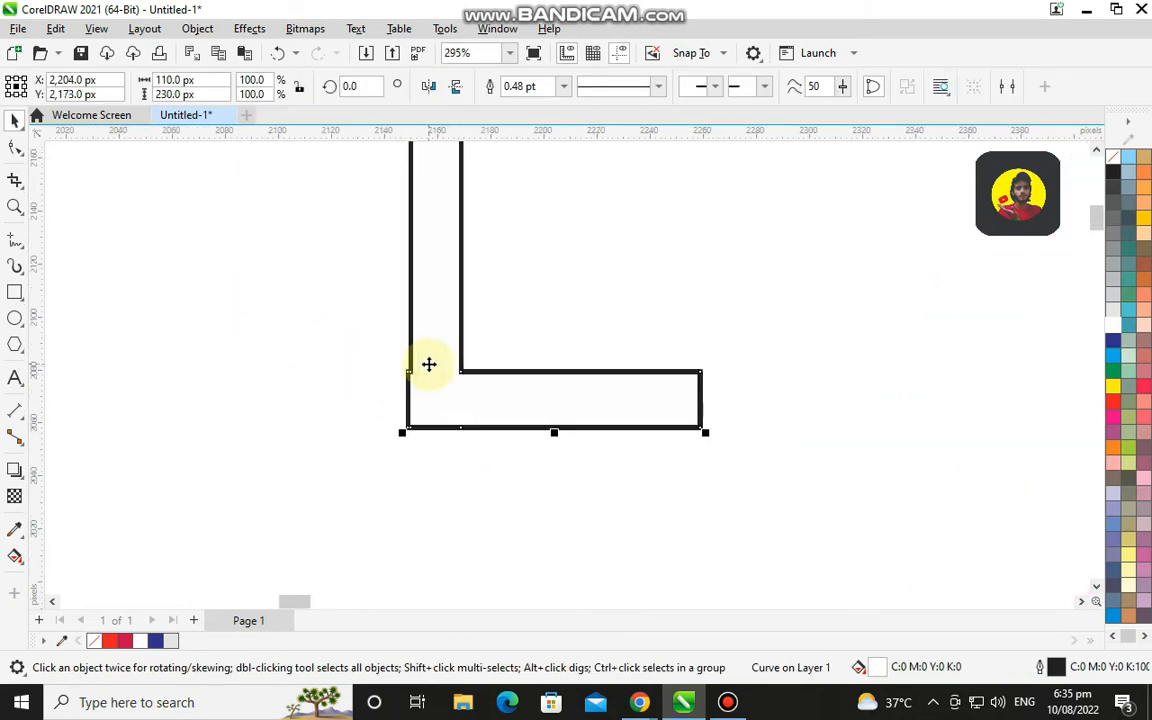
- Undo the move and the weld of the L shape's two rectangles
{"action": "scroll", "coordinate": [142, 345], "scroll_direction": "down", "scroll_amount": 1}
{"action": "scroll", "coordinate": [95, 275], "scroll_direction": "up", "scroll_amount": 2}
{"action": "left_click_drag", "start_coordinate": [103, 260], "coordinate": [258, 375]}
{"action": "scroll", "coordinate": [300, 410], "scroll_direction": "down", "scroll_amount": 2}
{"action": "key", "text": "ctrl+z"}
{"action": "key", "text": "ctrl+z"}
{"action": "scroll", "coordinate": [200, 345], "scroll_direction": "up", "scroll_amount": 6}
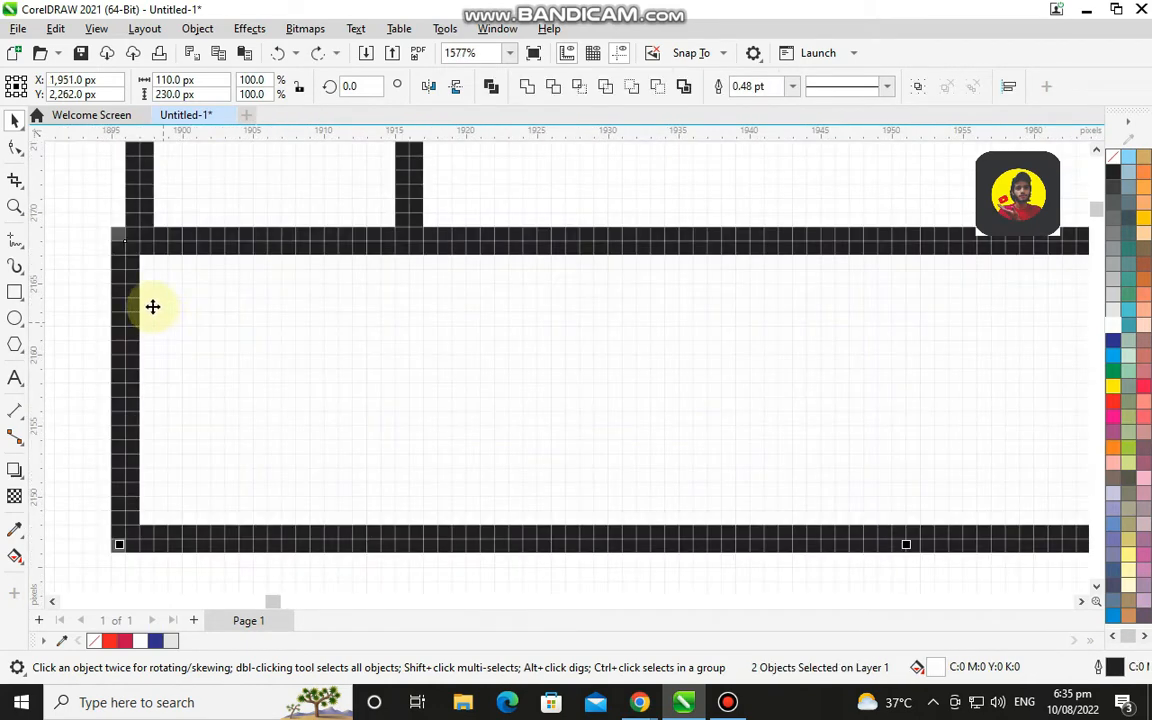
- Select both rectangles of the L together and move them into the red circle, beside the G's bar
{"action": "left_click", "coordinate": [470, 246]}
{"action": "left_click", "coordinate": [16, 120]}
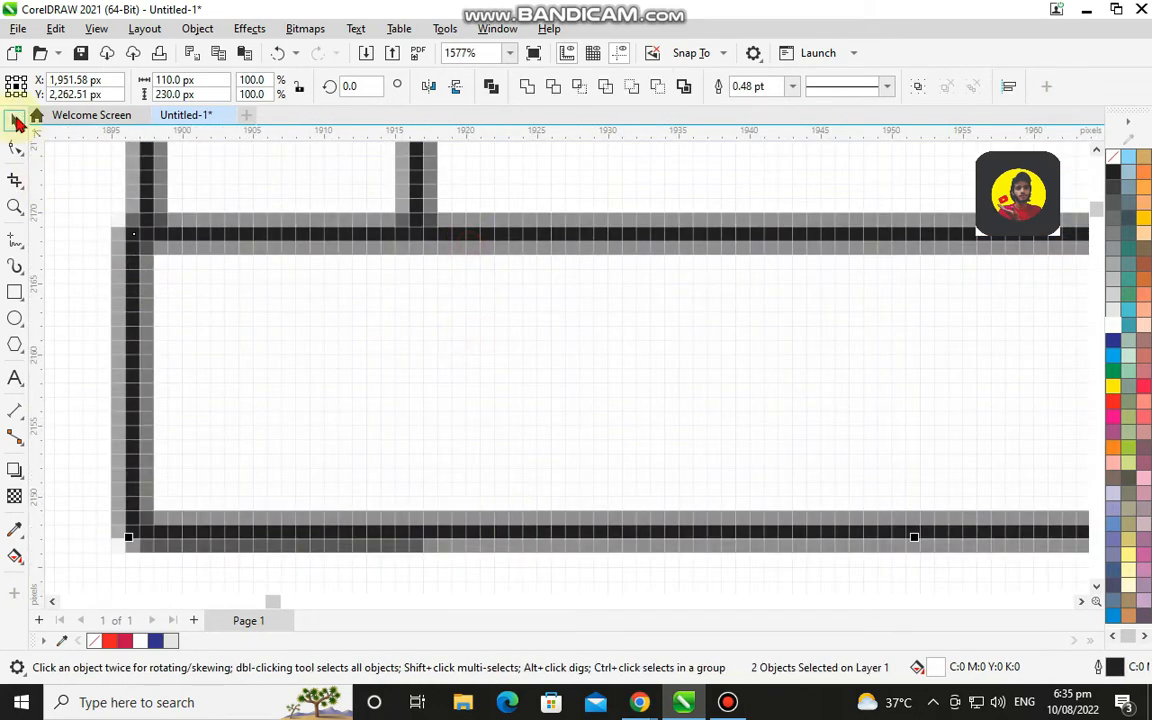
{"action": "left_click", "coordinate": [67, 244]}
{"action": "scroll", "coordinate": [128, 304], "scroll_direction": "down", "scroll_amount": 6}
{"action": "left_click", "coordinate": [279, 310]}
{"action": "scroll", "coordinate": [268, 305], "scroll_direction": "up", "scroll_amount": 4}
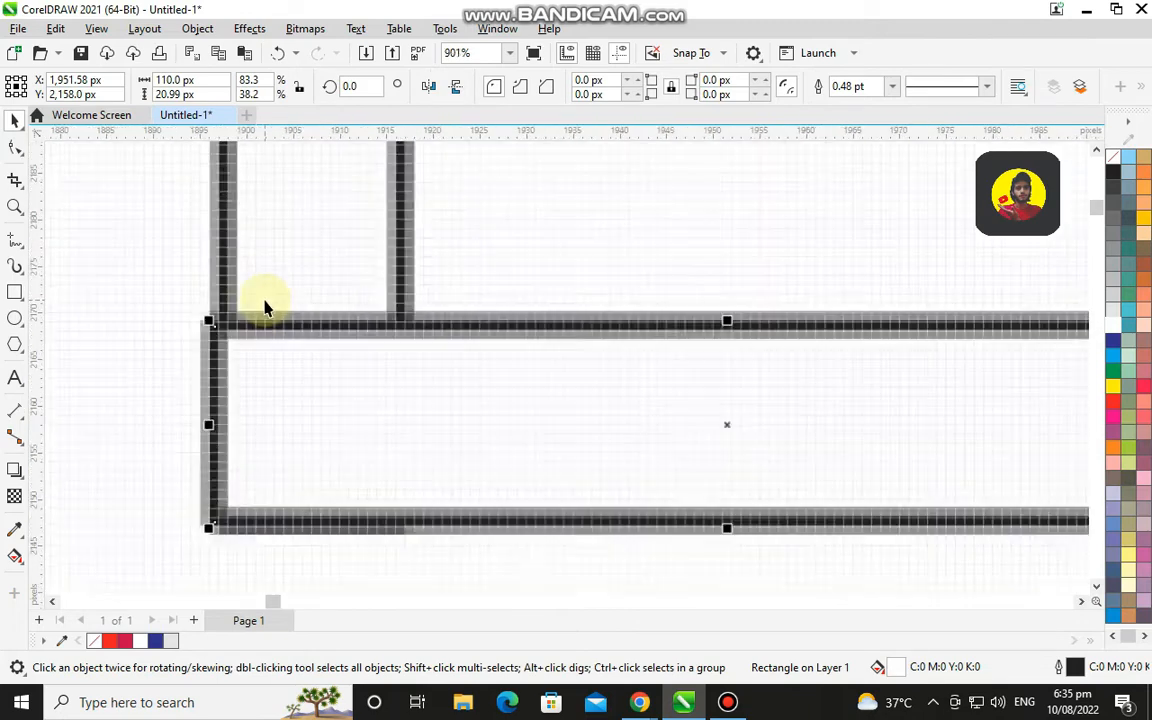
{"action": "scroll", "coordinate": [159, 399], "scroll_direction": "down", "scroll_amount": 7}
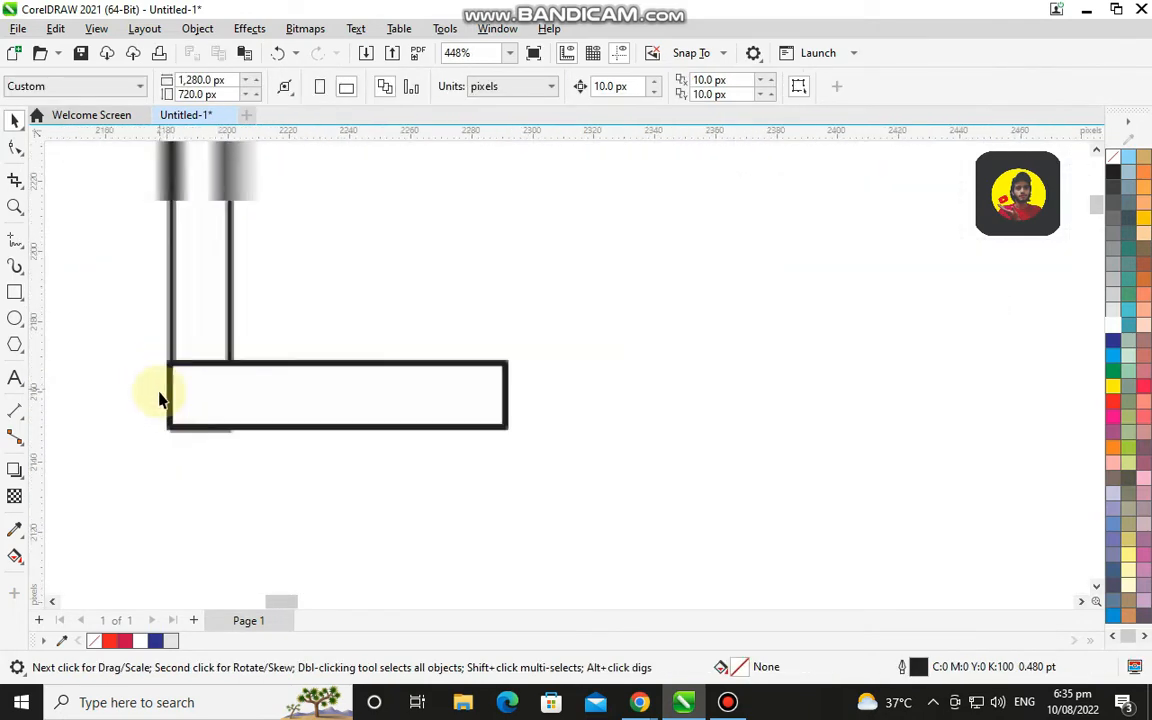
{"action": "left_click", "coordinate": [488, 270]}
{"action": "left_click_drag", "start_coordinate": [482, 207], "coordinate": [342, 348]}
{"action": "left_click_drag", "start_coordinate": [398, 296], "coordinate": [563, 344]}
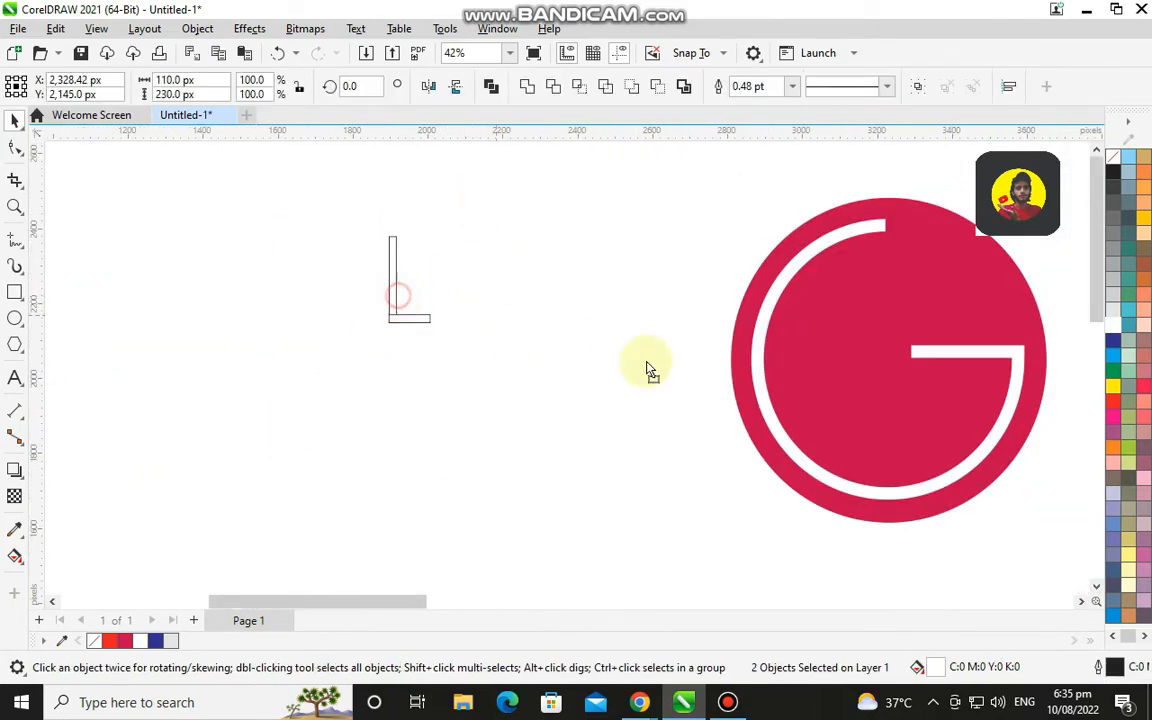
{"action": "left_click_drag", "start_coordinate": [868, 372], "coordinate": [869, 372]}
- Remove the outline of both L rectangles and fill them with white
{"action": "scroll", "coordinate": [872, 377], "scroll_direction": "up", "scroll_amount": 6}
{"action": "scroll", "coordinate": [1010, 328], "scroll_direction": "down", "scroll_amount": 1}
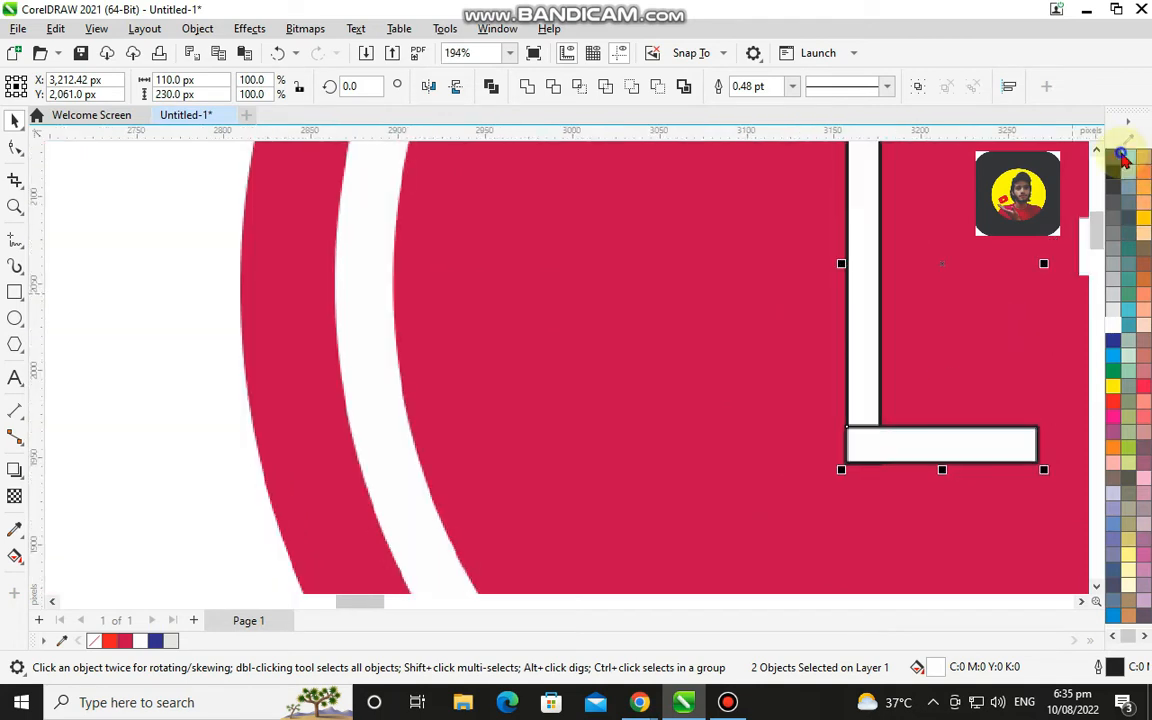
{"action": "left_click", "coordinate": [1114, 157]}
{"action": "right_click", "coordinate": [1113, 157]}
{"action": "left_click", "coordinate": [1098, 168]}
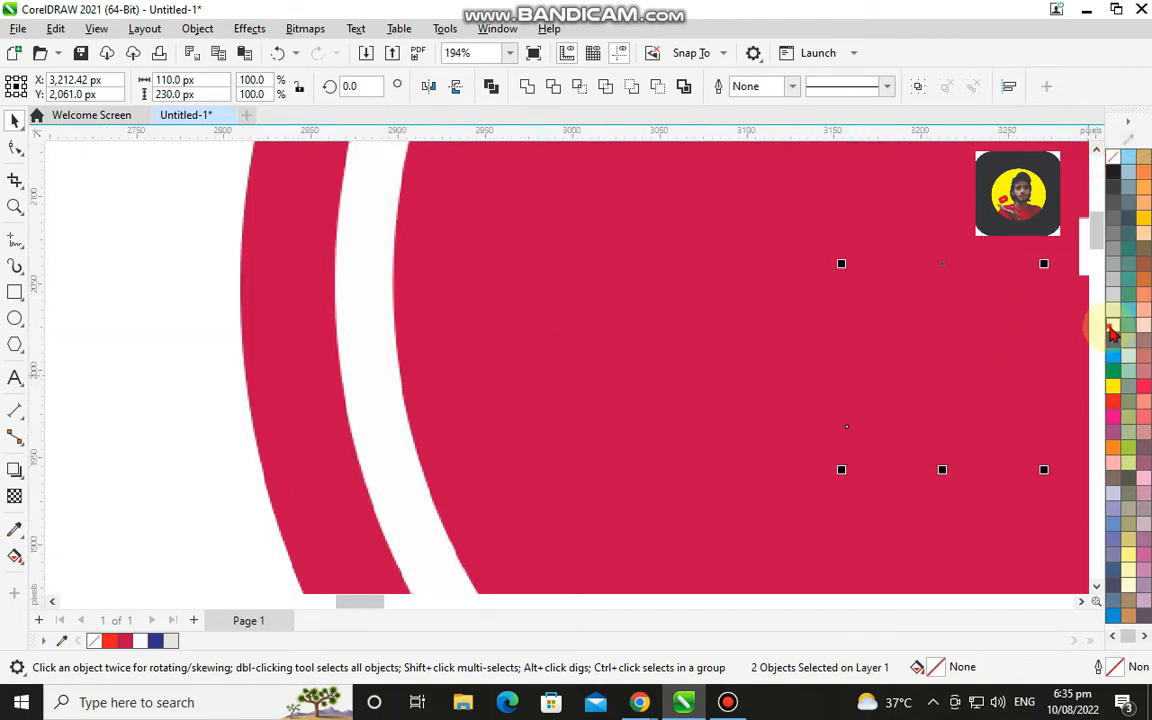
{"action": "left_click", "coordinate": [1113, 326]}
{"action": "left_click", "coordinate": [146, 302]}
- Line up the L rectangles' edges at the corner and shorten the horizontal bar to about 96 px
{"action": "scroll", "coordinate": [1120, 570], "scroll_direction": "down", "scroll_amount": 1}
{"action": "scroll", "coordinate": [1026, 571], "scroll_direction": "down", "scroll_amount": 1}
{"action": "left_click", "coordinate": [1080, 602]}
{"action": "scroll", "coordinate": [702, 430], "scroll_direction": "up", "scroll_amount": 6}
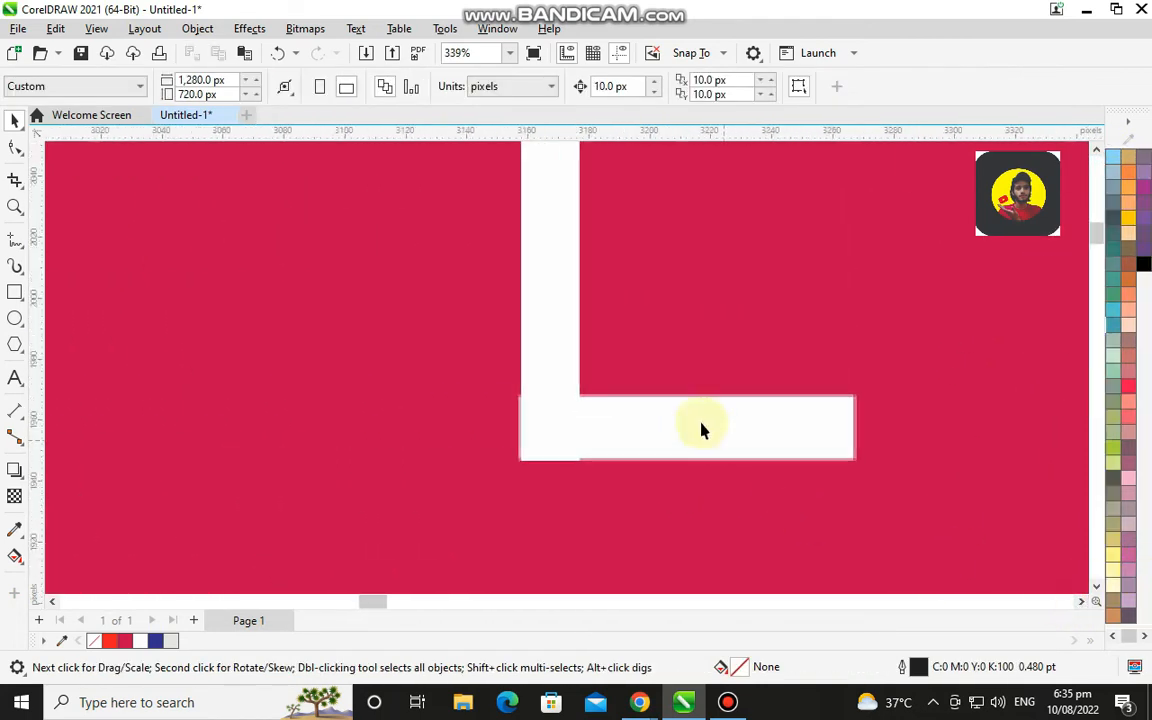
{"action": "left_click", "coordinate": [543, 408]}
{"action": "scroll", "coordinate": [473, 440], "scroll_direction": "down", "scroll_amount": 4}
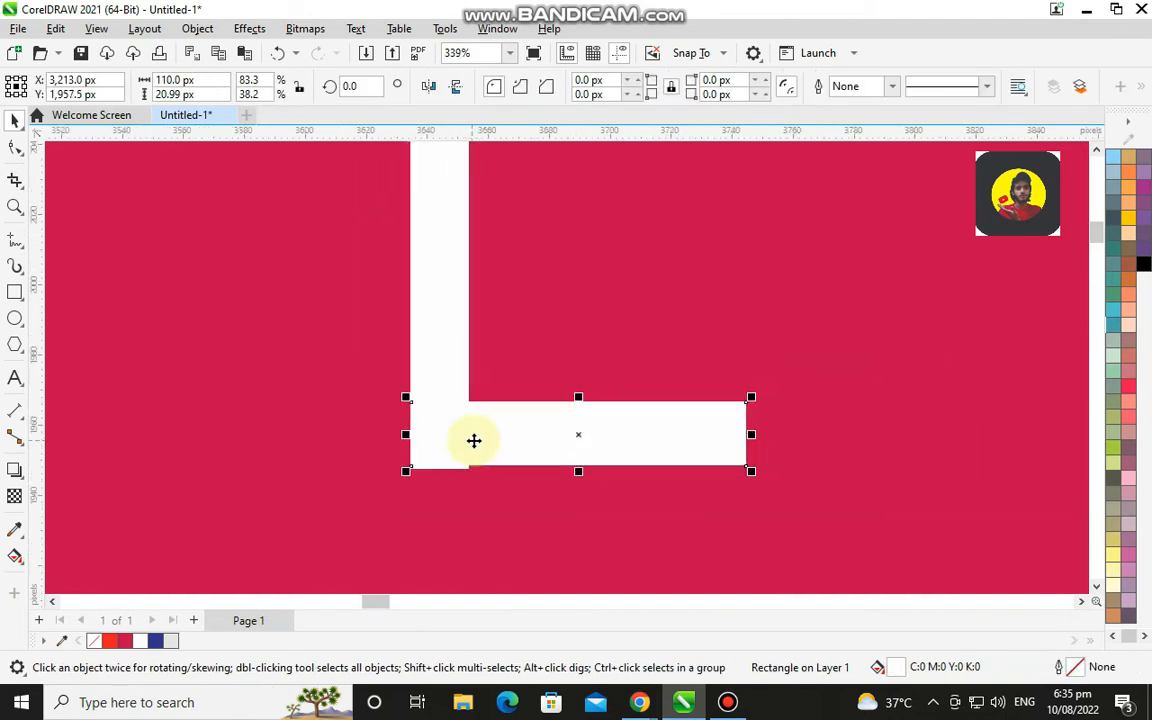
{"action": "scroll", "coordinate": [703, 502], "scroll_direction": "up", "scroll_amount": 4}
{"action": "left_click_drag", "start_coordinate": [384, 516], "coordinate": [386, 505]}
{"action": "scroll", "coordinate": [398, 478], "scroll_direction": "down", "scroll_amount": 7}
{"action": "left_click", "coordinate": [560, 481]}
{"action": "left_click_drag", "start_coordinate": [600, 481], "coordinate": [589, 481]}
- Try welding the two L rectangles into one shape and undo the weld
{"action": "scroll", "coordinate": [492, 444], "scroll_direction": "down", "scroll_amount": 4}
{"action": "left_click_drag", "start_coordinate": [260, 268], "coordinate": [545, 482]}
{"action": "left_click", "coordinate": [525, 88]}
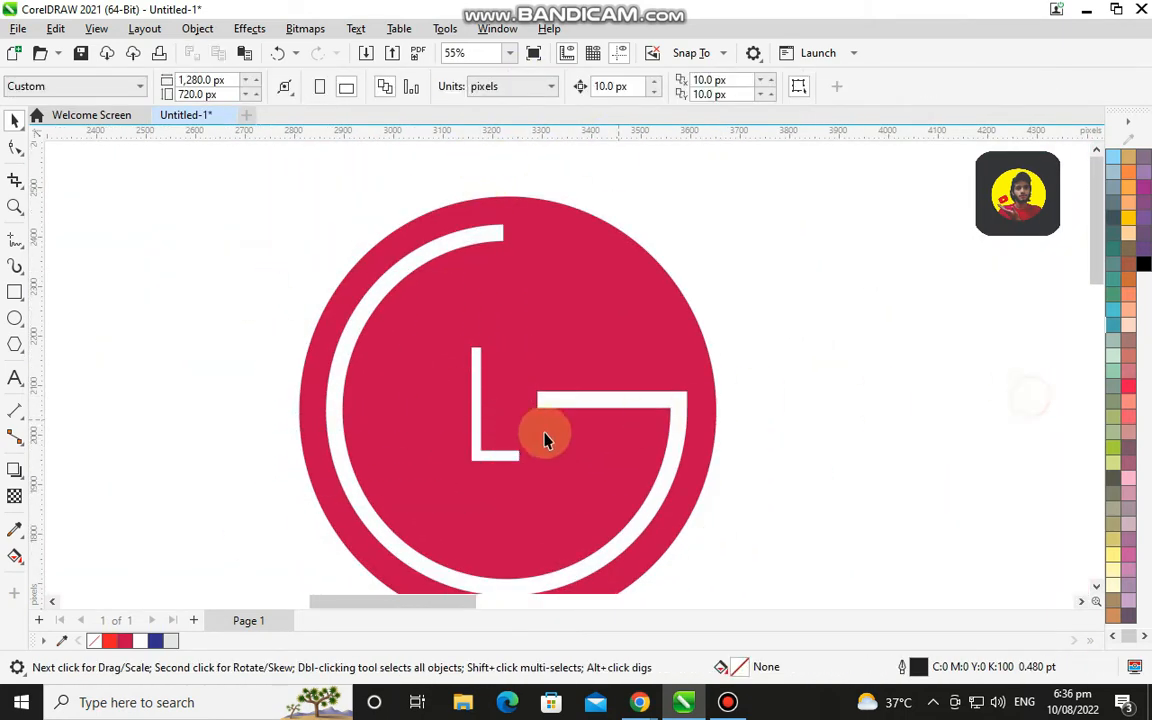
{"action": "scroll", "coordinate": [545, 437], "scroll_direction": "up", "scroll_amount": 4}
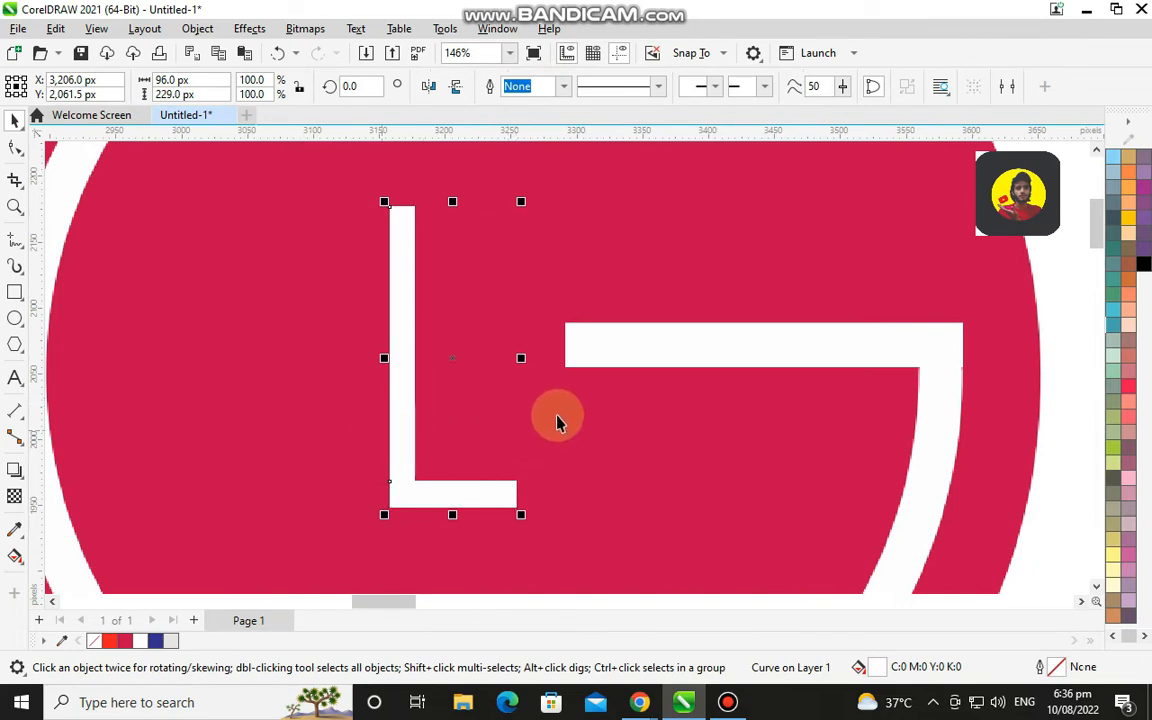
{"action": "key", "text": "ctrl+z"}
{"action": "scroll", "coordinate": [520, 500], "scroll_direction": "up", "scroll_amount": 3}
{"action": "scroll", "coordinate": [460, 570], "scroll_direction": "down", "scroll_amount": 2}
{"action": "scroll", "coordinate": [597, 510], "scroll_direction": "down", "scroll_amount": 3}
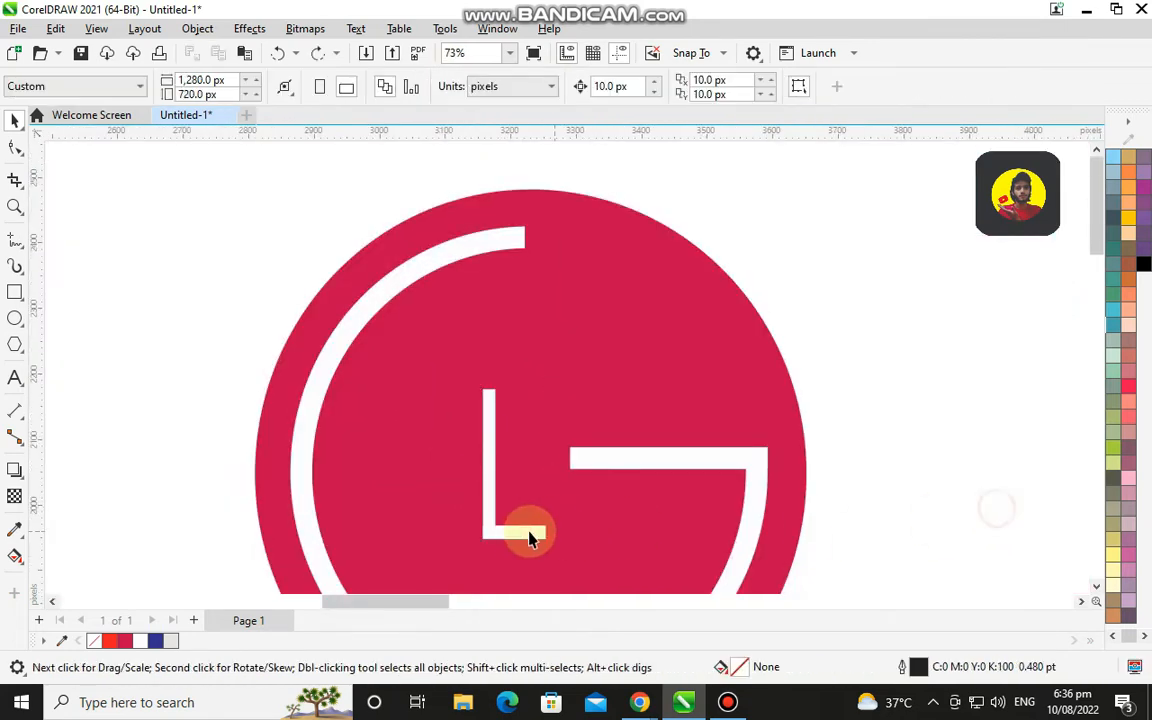
- Shorten the L's horizontal bar further and weld both rectangles into one shape
{"action": "left_click", "coordinate": [545, 533]}
{"action": "scroll", "coordinate": [581, 530], "scroll_direction": "up", "scroll_amount": 6}
{"action": "left_click_drag", "start_coordinate": [530, 503], "coordinate": [395, 503]}
{"action": "scroll", "coordinate": [340, 513], "scroll_direction": "down", "scroll_amount": 12}
{"action": "left_click", "coordinate": [107, 246]}
{"action": "scroll", "coordinate": [230, 443], "scroll_direction": "down", "scroll_amount": 4}
{"action": "left_click_drag", "start_coordinate": [95, 352], "coordinate": [303, 498]}
{"action": "left_click", "coordinate": [527, 88]}
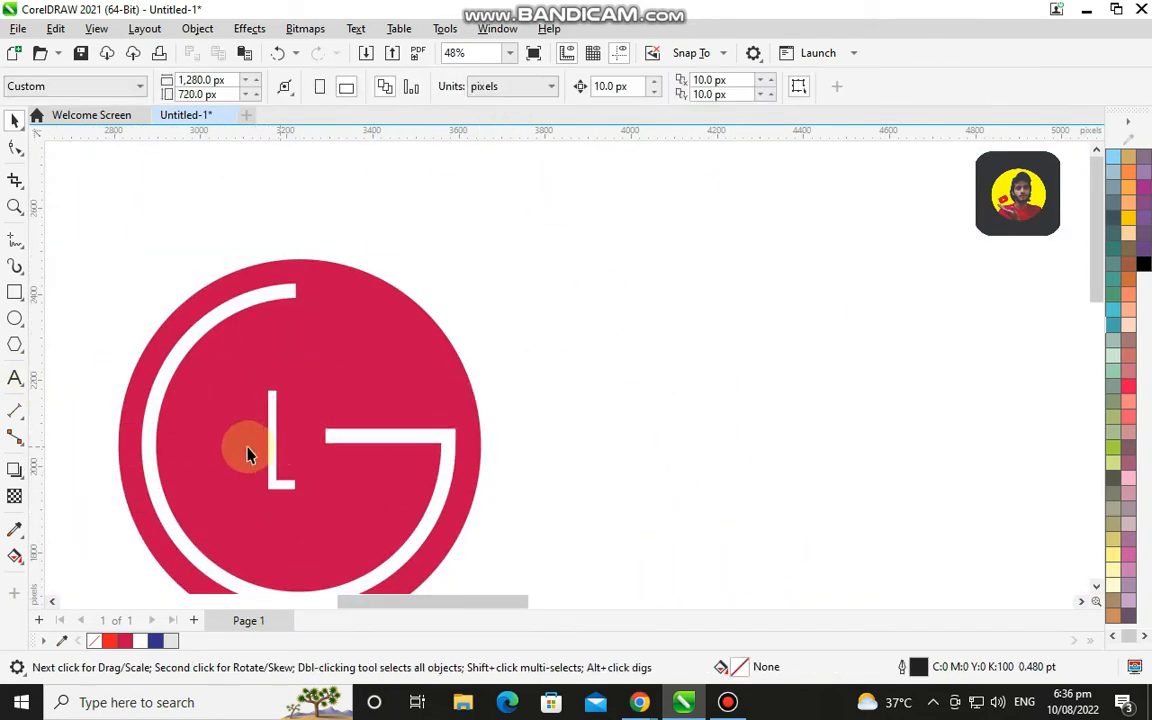
- Enlarge the welded L proportionally and place it near the middle of the red circle
{"action": "left_click", "coordinate": [272, 453]}
{"action": "left_click_drag", "start_coordinate": [300, 494], "coordinate": [298, 468]}
{"action": "left_click", "coordinate": [535, 489]}
{"action": "left_click", "coordinate": [537, 474]}
{"action": "scroll", "coordinate": [329, 468], "scroll_direction": "down", "scroll_amount": 3}
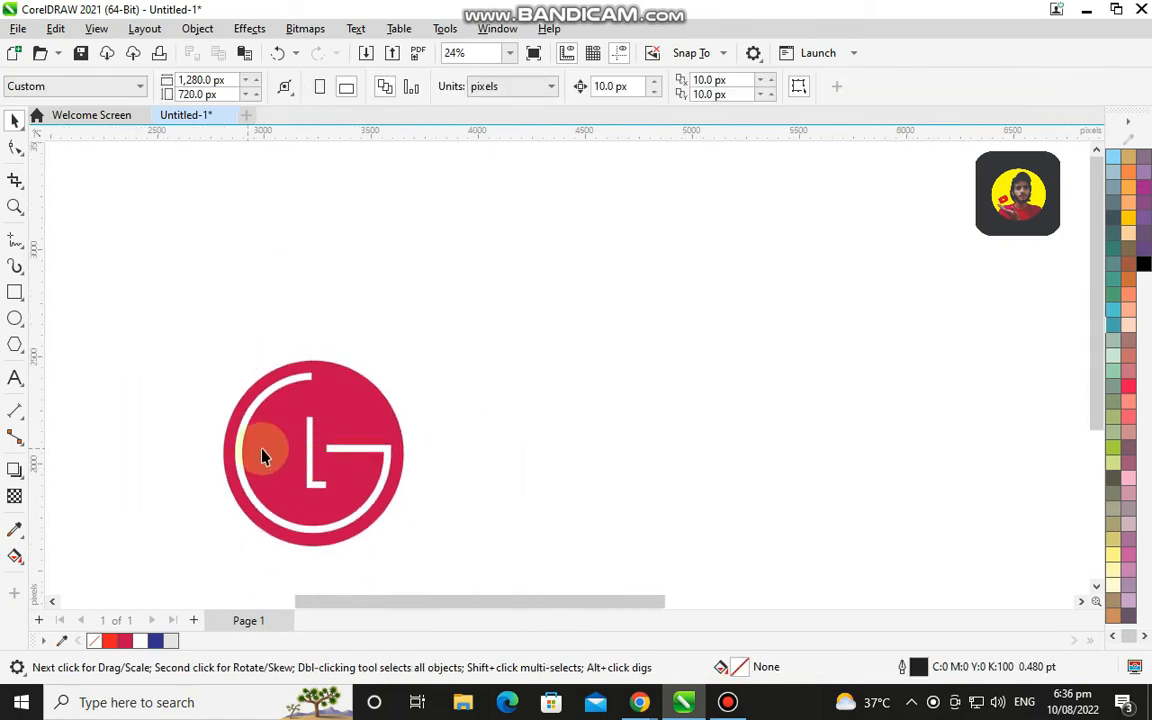
- Scale the L to about 109 by 403 px and move it slightly down and left, clear of the G's bar
{"action": "scroll", "coordinate": [297, 457], "scroll_direction": "up", "scroll_amount": 2}
{"action": "left_click", "coordinate": [321, 436]}
{"action": "left_click_drag", "start_coordinate": [357, 388], "coordinate": [367, 368]}
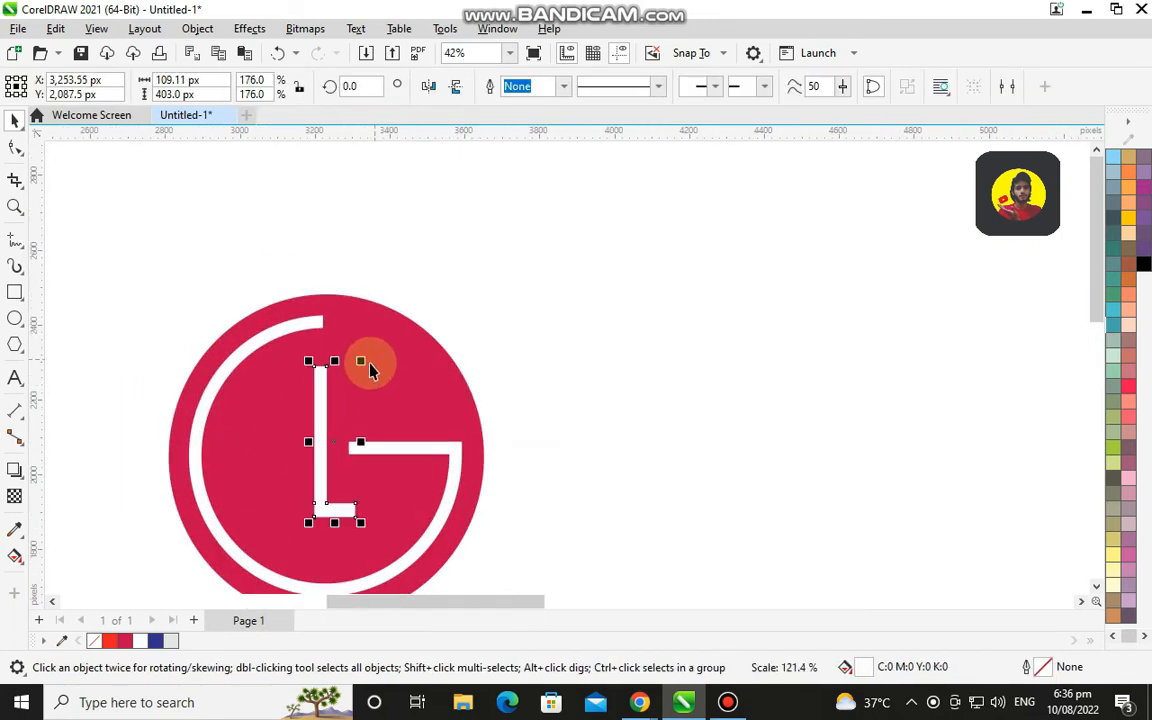
{"action": "left_click_drag", "start_coordinate": [316, 452], "coordinate": [309, 468]}
{"action": "left_click", "coordinate": [553, 458]}
{"action": "scroll", "coordinate": [250, 475], "scroll_direction": "down", "scroll_amount": 3}
{"action": "scroll", "coordinate": [118, 465], "scroll_direction": "up", "scroll_amount": 1}
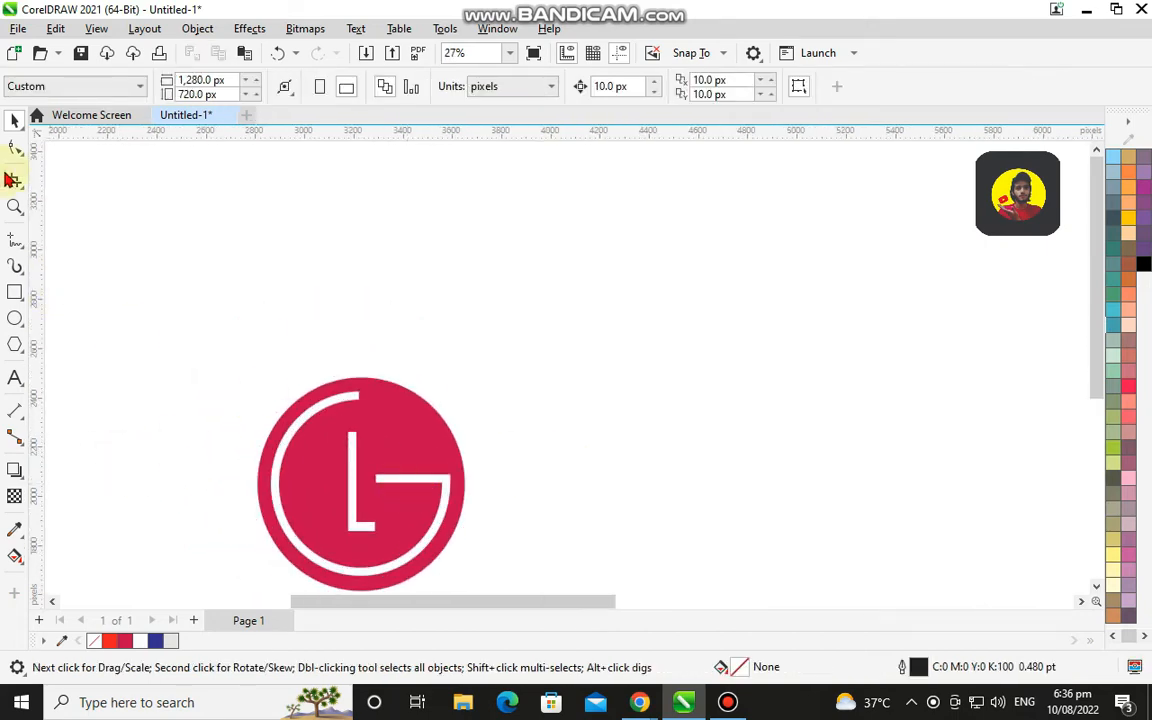
- Draw a circle about 154 px across in the empty area above the emblem
{"action": "left_click", "coordinate": [15, 318]}
{"action": "left_click_drag", "start_coordinate": [267, 237], "coordinate": [295, 274]}
{"action": "left_click_drag", "start_coordinate": [293, 272], "coordinate": [300, 273]}
{"action": "left_click", "coordinate": [15, 122]}
{"action": "left_click", "coordinate": [325, 292]}
{"action": "left_click", "coordinate": [296, 271]}
{"action": "left_click", "coordinate": [299, 259]}
{"action": "left_click_drag", "start_coordinate": [313, 257], "coordinate": [319, 292]}
{"action": "scroll", "coordinate": [316, 260], "scroll_direction": "up", "scroll_amount": 2}
{"action": "left_click", "coordinate": [355, 285]}
{"action": "scroll", "coordinate": [206, 254], "scroll_direction": "down", "scroll_amount": 2}
{"action": "scroll", "coordinate": [289, 300], "scroll_direction": "down", "scroll_amount": 1}
- Move the small circle into the emblem between the arc and the L, and fill it with white
{"action": "left_click_drag", "start_coordinate": [237, 282], "coordinate": [270, 503]}
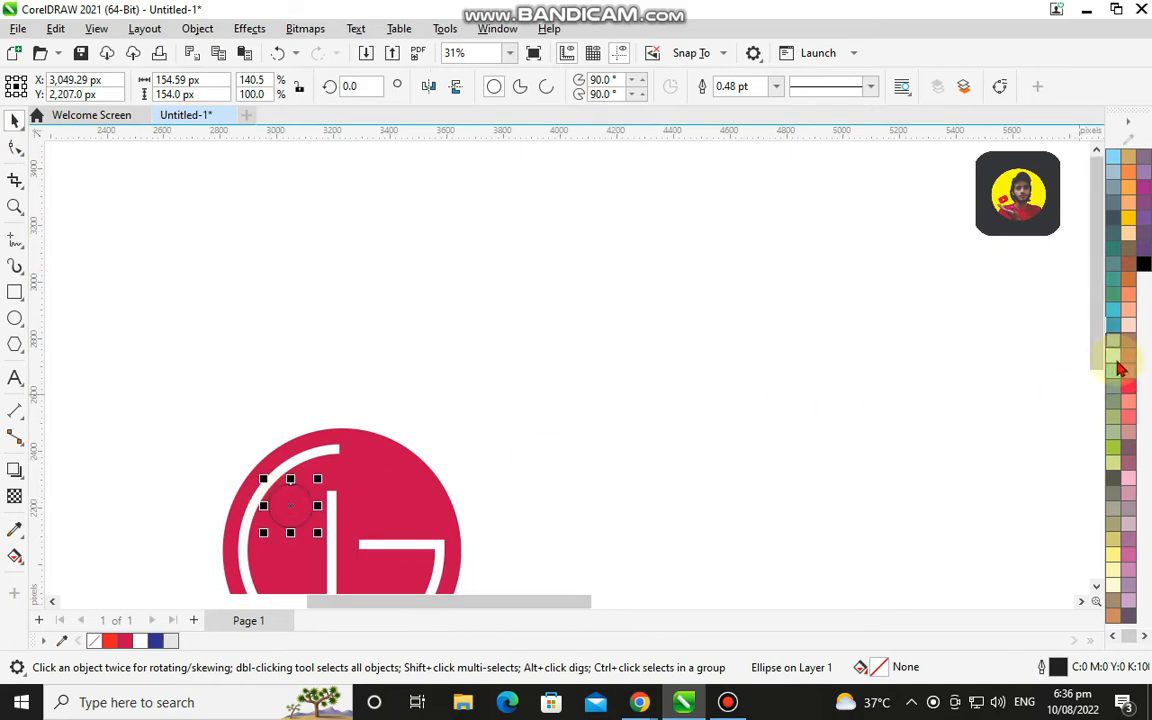
{"action": "scroll", "coordinate": [1118, 367], "scroll_direction": "up", "scroll_amount": 1}
{"action": "left_click", "coordinate": [1114, 325]}
{"action": "left_click", "coordinate": [715, 407]}
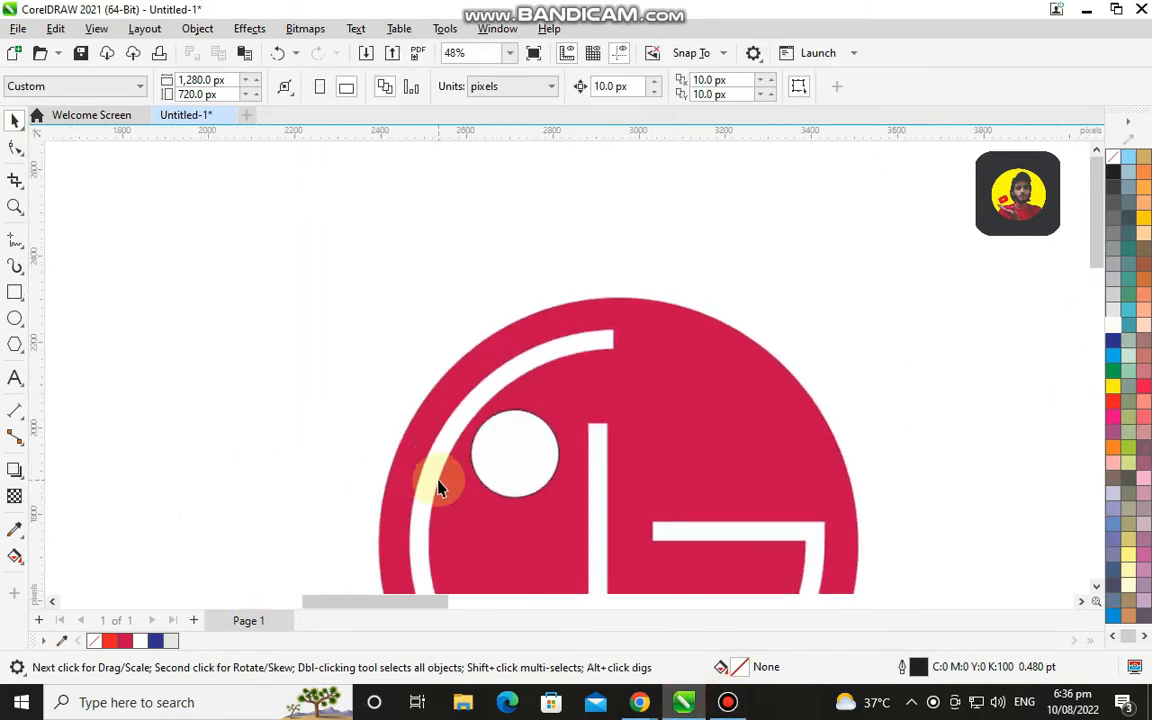
- Remove the outline of the small white circle
{"action": "scroll", "coordinate": [437, 487], "scroll_direction": "up", "scroll_amount": 2}
{"action": "left_click", "coordinate": [587, 437]}
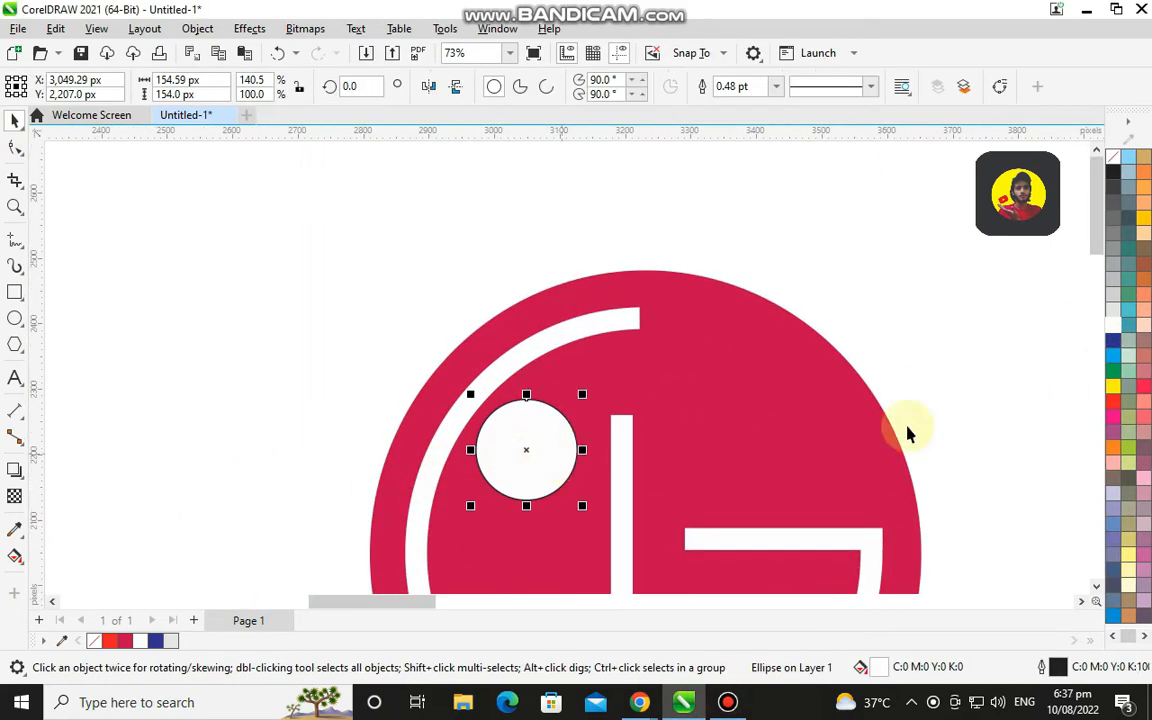
{"action": "right_click", "coordinate": [1115, 157]}
{"action": "left_click", "coordinate": [1067, 190]}
{"action": "key", "text": "Escape"}
- Scale the small white circle down to about 131 px and shift it slightly toward the L
{"action": "scroll", "coordinate": [620, 402], "scroll_direction": "down", "scroll_amount": 5}
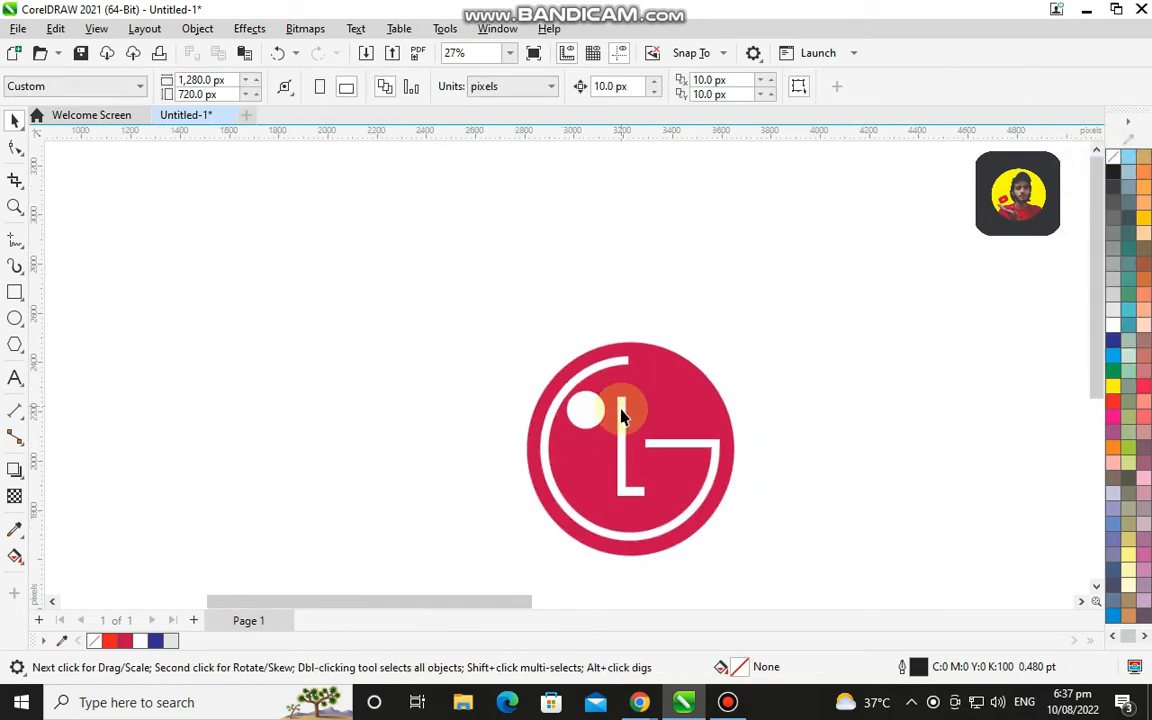
{"action": "left_click", "coordinate": [601, 414]}
{"action": "scroll", "coordinate": [601, 414], "scroll_direction": "up", "scroll_amount": 8}
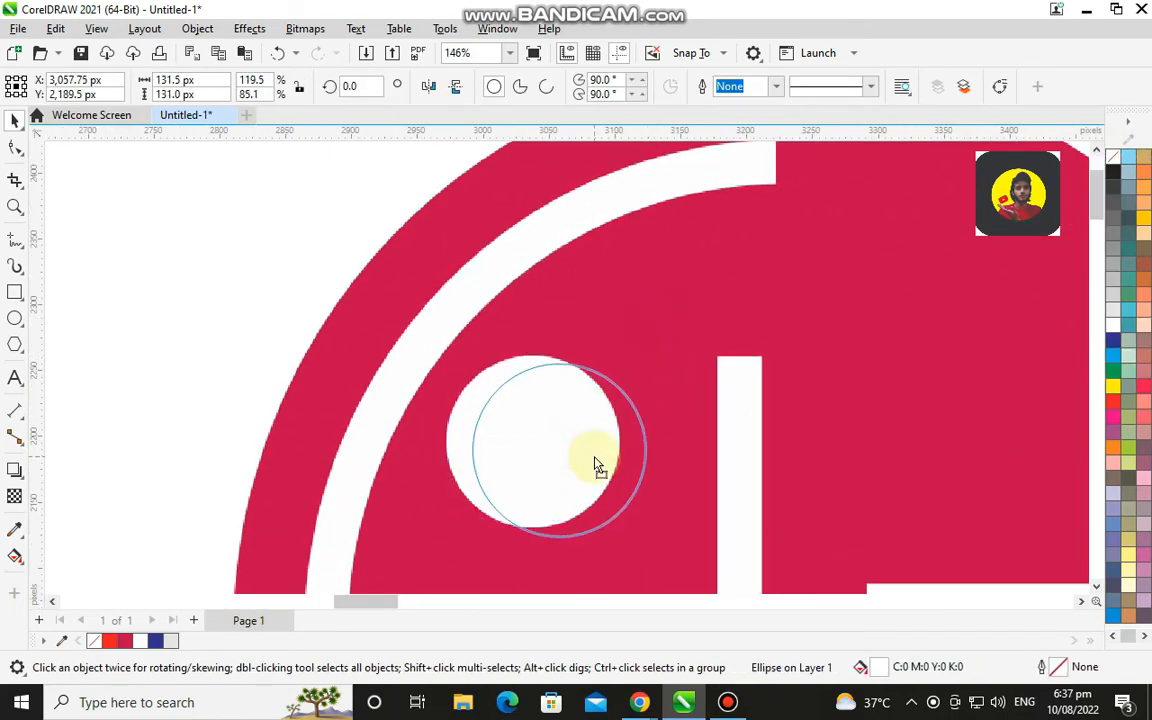
{"action": "left_click_drag", "start_coordinate": [600, 459], "coordinate": [603, 459]}
{"action": "left_click", "coordinate": [229, 199]}
- Group all seven objects of the emblem and move the emblem to a clear area of the workspace
{"action": "scroll", "coordinate": [674, 420], "scroll_direction": "down", "scroll_amount": 8}
{"action": "left_click_drag", "start_coordinate": [959, 373], "coordinate": [641, 594]}
{"action": "left_click_drag", "start_coordinate": [764, 449], "coordinate": [452, 406]}
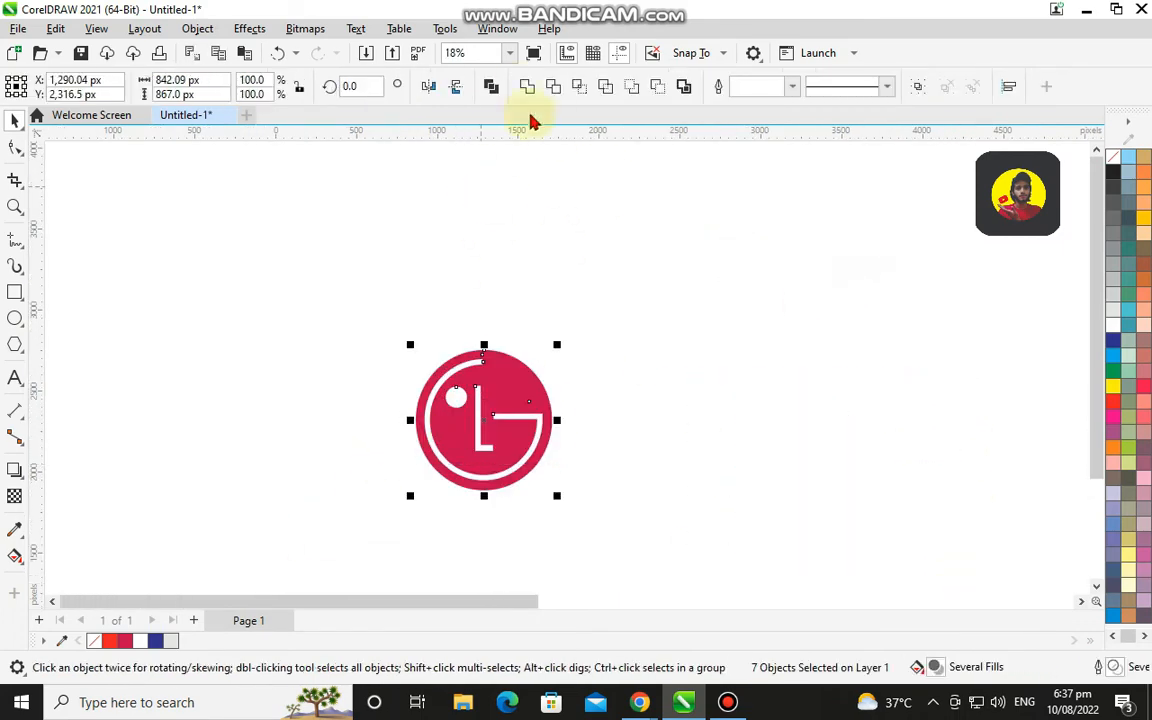
{"action": "right_click", "coordinate": [423, 419]}
{"action": "left_click", "coordinate": [543, 254]}
{"action": "left_click_drag", "start_coordinate": [550, 431], "coordinate": [592, 392]}
{"action": "left_click", "coordinate": [715, 363]}
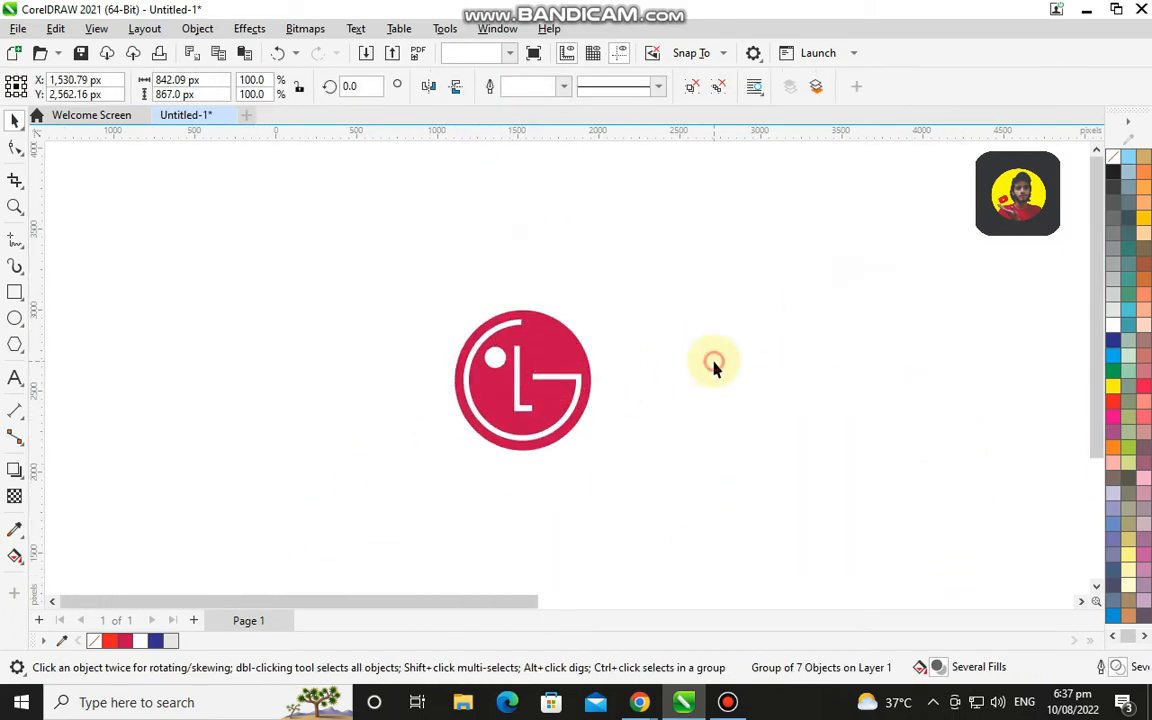
- Place a copy of the emblem to the right of the original and scale it to about 1,044 by 1,084 px
{"action": "scroll", "coordinate": [714, 364], "scroll_direction": "down", "scroll_amount": 1}
{"action": "scroll", "coordinate": [714, 364], "scroll_direction": "up", "scroll_amount": 2}
{"action": "scroll", "coordinate": [651, 472], "scroll_direction": "down", "scroll_amount": 3}
{"action": "scroll", "coordinate": [1126, 595], "scroll_direction": "down", "scroll_amount": 1}
{"action": "scroll", "coordinate": [1020, 440], "scroll_direction": "down", "scroll_amount": 4}
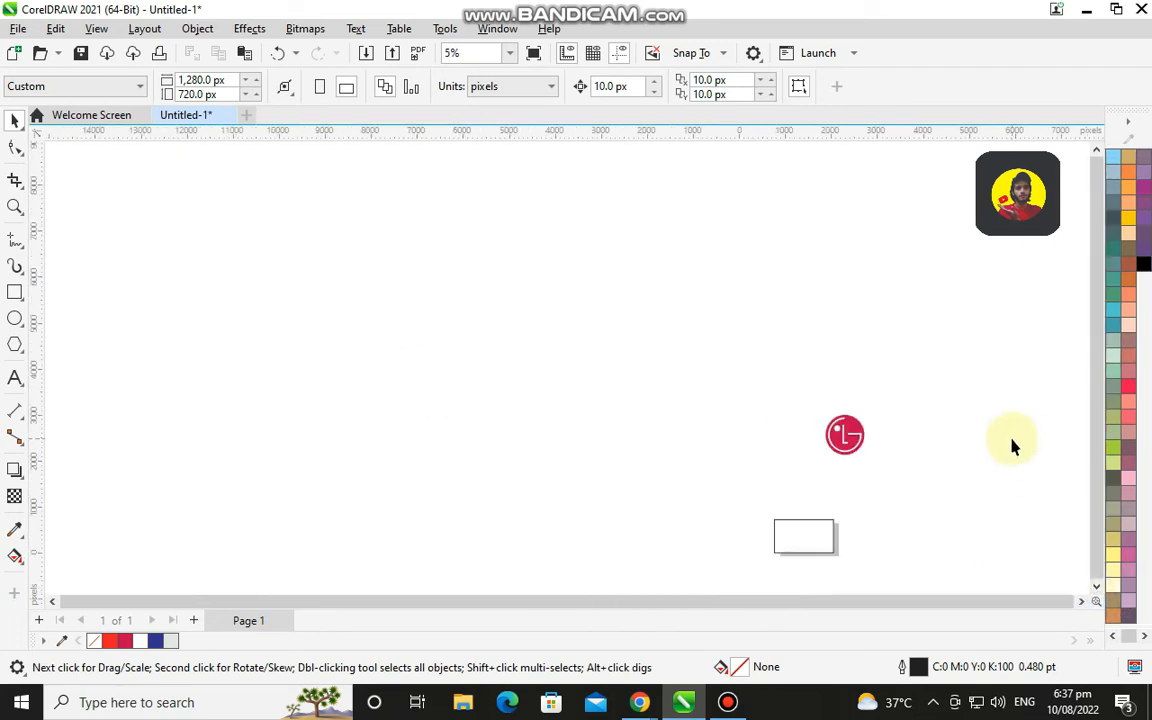
{"action": "left_click", "coordinate": [1081, 601]}
{"action": "left_click_drag", "start_coordinate": [860, 464], "coordinate": [641, 440]}
{"action": "left_click", "coordinate": [666, 484]}
{"action": "scroll", "coordinate": [638, 454], "scroll_direction": "up", "scroll_amount": 5}
{"action": "left_click_drag", "start_coordinate": [741, 454], "coordinate": [719, 432]}
{"action": "scroll", "coordinate": [719, 431], "scroll_direction": "down", "scroll_amount": 2}
{"action": "left_click", "coordinate": [901, 333]}
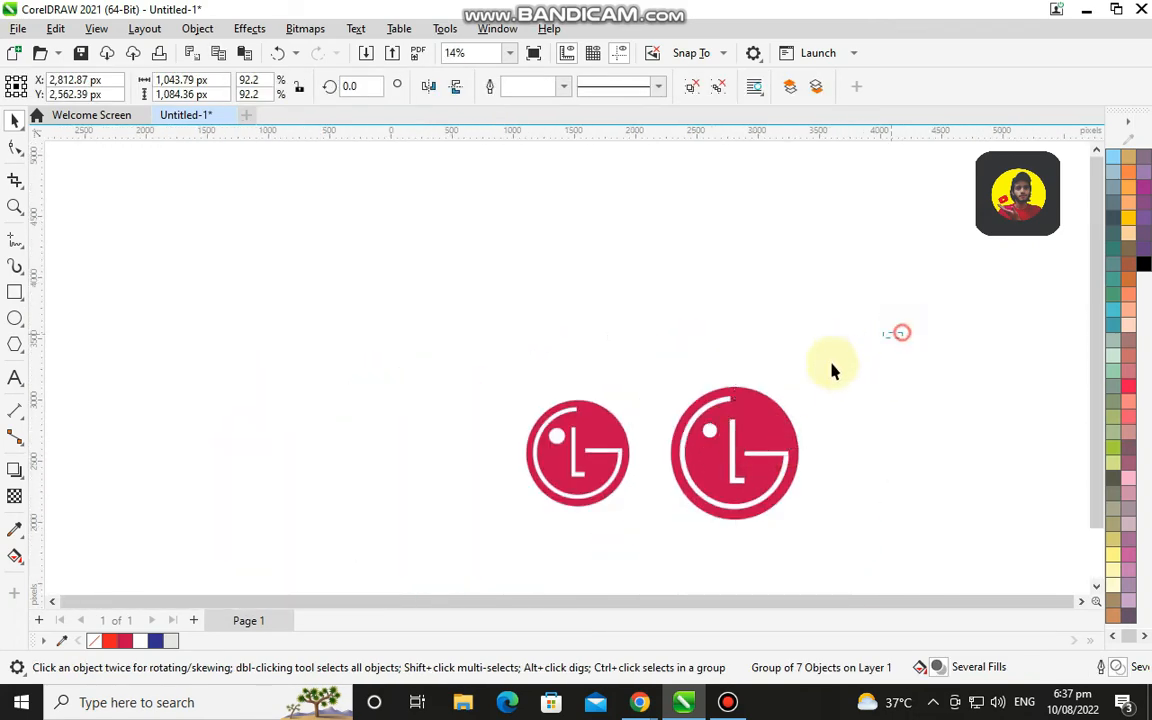
- Shrink the emblem copy below the original's size and move it further right
{"action": "left_click_drag", "start_coordinate": [419, 543], "coordinate": [419, 543]}
{"action": "left_click", "coordinate": [938, 528]}
{"action": "left_click", "coordinate": [770, 458]}
{"action": "left_click_drag", "start_coordinate": [805, 384], "coordinate": [763, 427]}
{"action": "left_click_drag", "start_coordinate": [673, 473], "coordinate": [728, 468]}
{"action": "left_click", "coordinate": [58, 374]}
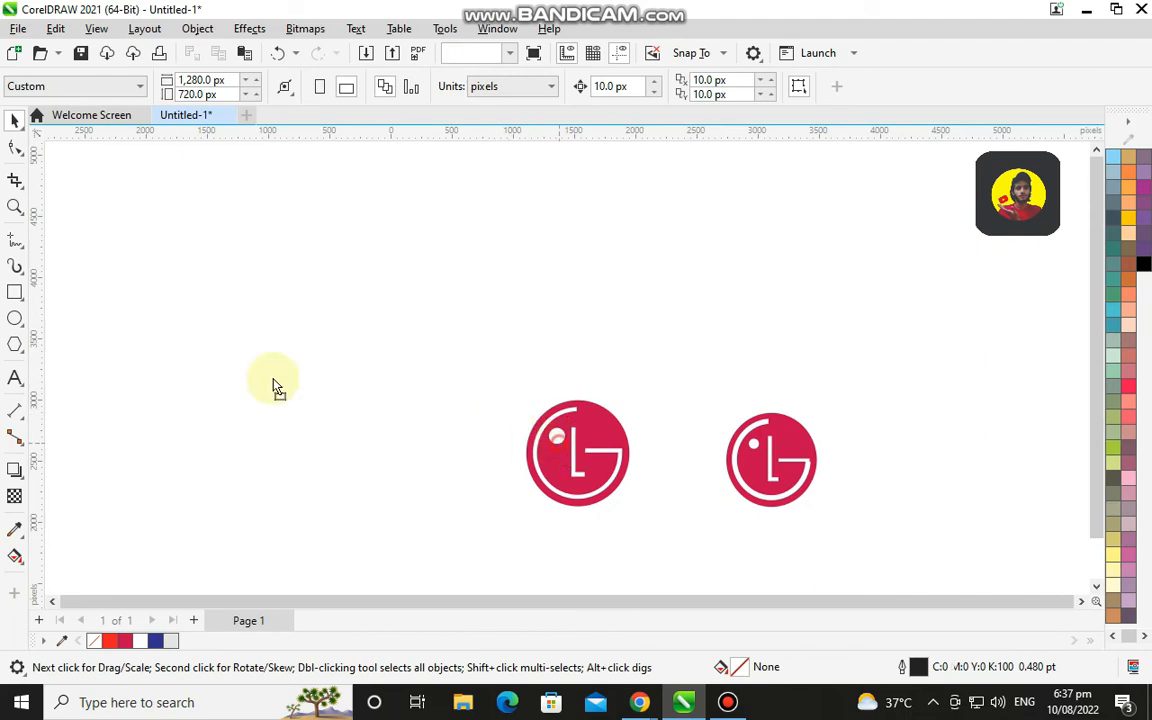
- Move the original, larger emblem far to the left into an empty part of the workspace
{"action": "left_click_drag", "start_coordinate": [273, 380], "coordinate": [264, 371]}
{"action": "left_click", "coordinate": [399, 262]}
{"action": "scroll", "coordinate": [149, 350], "scroll_direction": "up", "scroll_amount": 2}
{"action": "scroll", "coordinate": [375, 388], "scroll_direction": "up", "scroll_amount": 3}
{"action": "left_click", "coordinate": [486, 432]}
{"action": "scroll", "coordinate": [500, 432], "scroll_direction": "down", "scroll_amount": 2}
{"action": "left_click_drag", "start_coordinate": [431, 423], "coordinate": [478, 420]}
{"action": "left_click_drag", "start_coordinate": [753, 273], "coordinate": [278, 625]}
- Add the two-line text 'DONE / THANKS FOR WATCHING' above the larger emblem and shift it slightly up and right
{"action": "left_click", "coordinate": [18, 382]}
{"action": "left_click", "coordinate": [358, 247]}
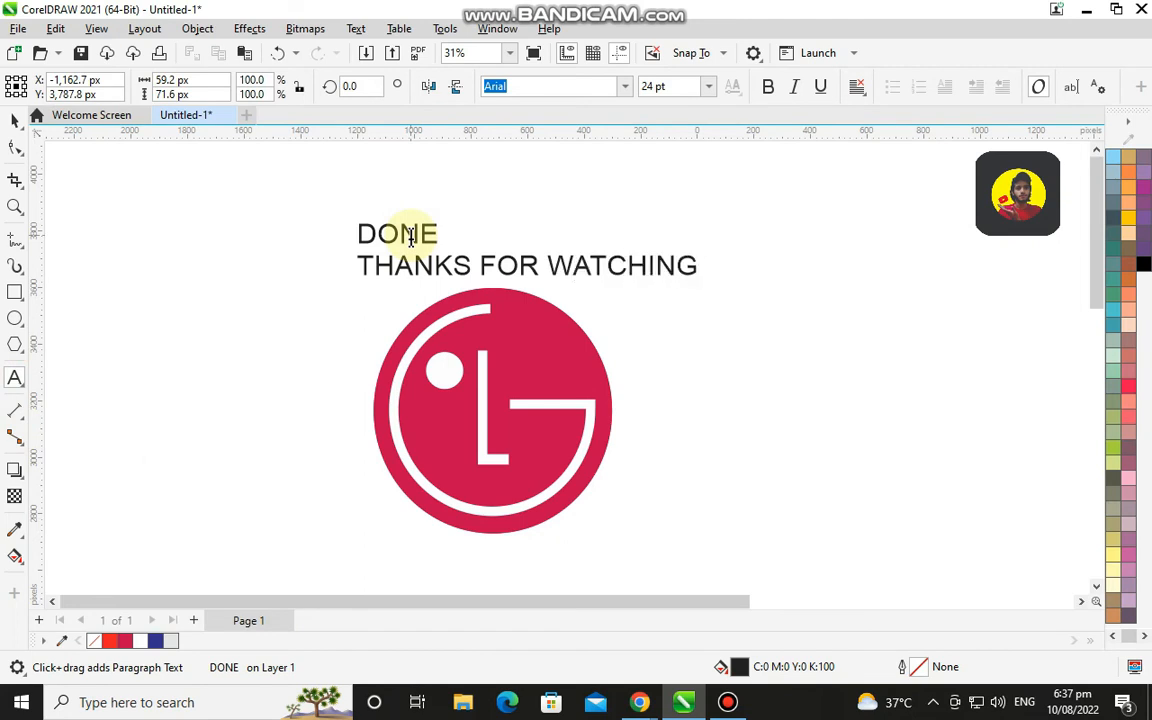
{"action": "left_click", "coordinate": [15, 121]}
{"action": "left_click_drag", "start_coordinate": [537, 258], "coordinate": [554, 242]}
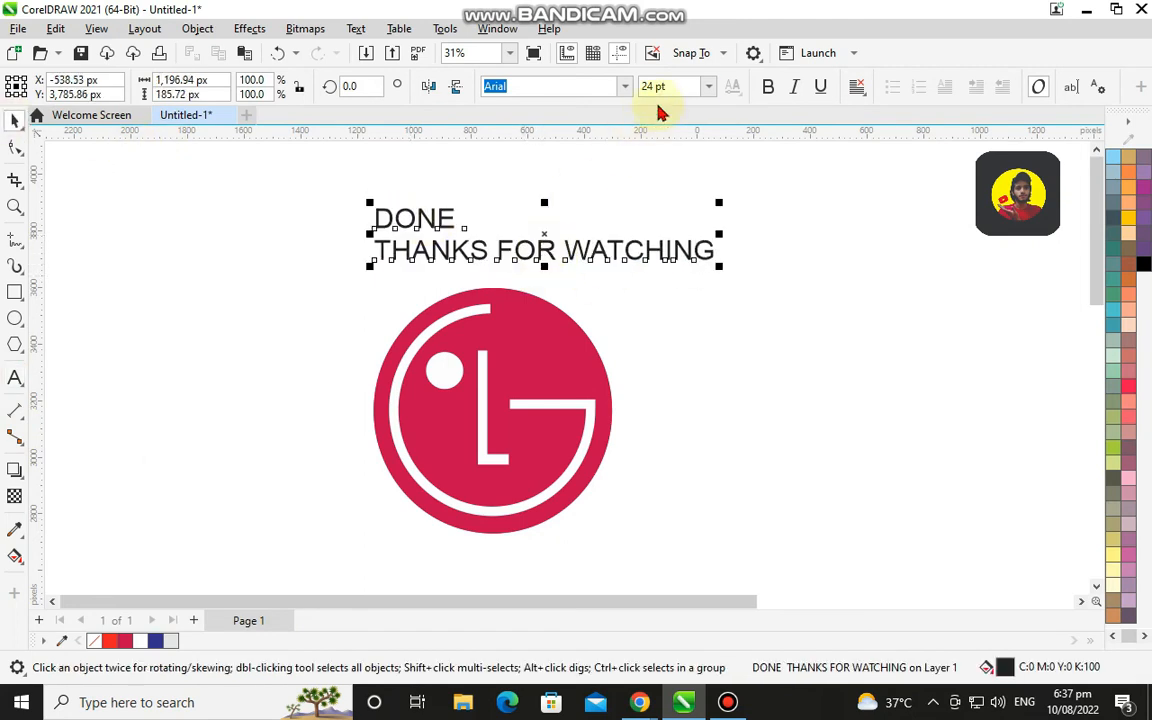
{"action": "left_click", "coordinate": [785, 180]}
{"action": "left_click", "coordinate": [548, 435]}
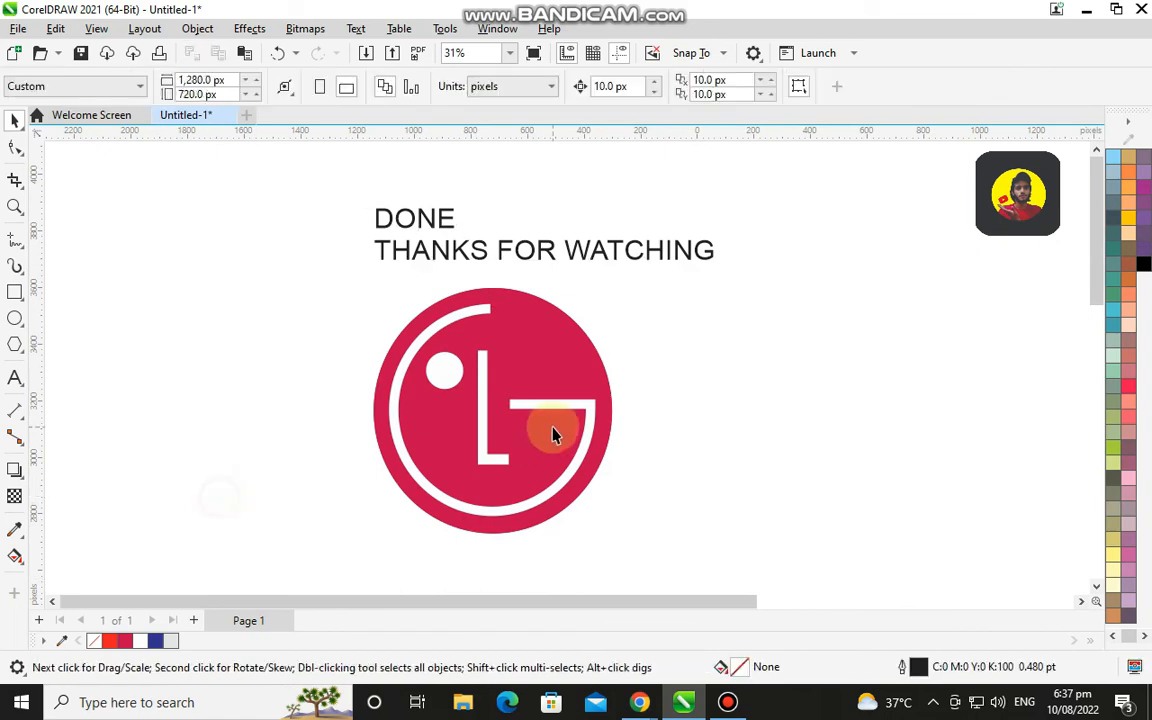
{"action": "scroll", "coordinate": [548, 435], "scroll_direction": "down", "scroll_amount": 2}
{"action": "left_click", "coordinate": [441, 344]}
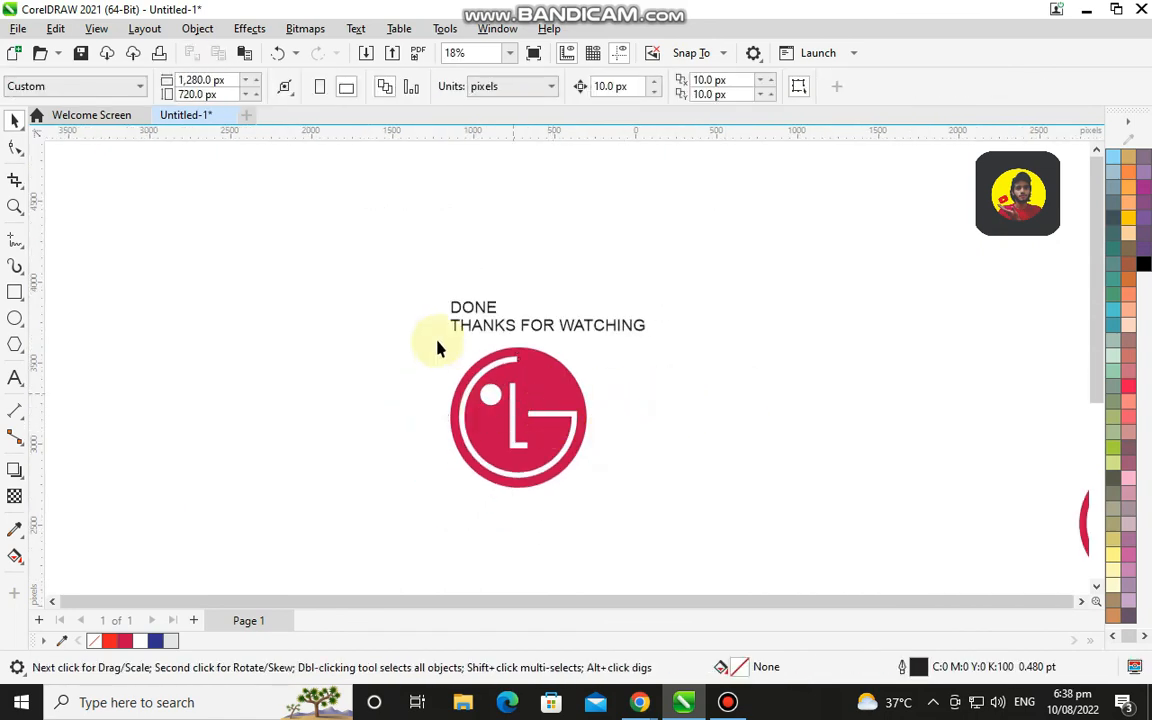